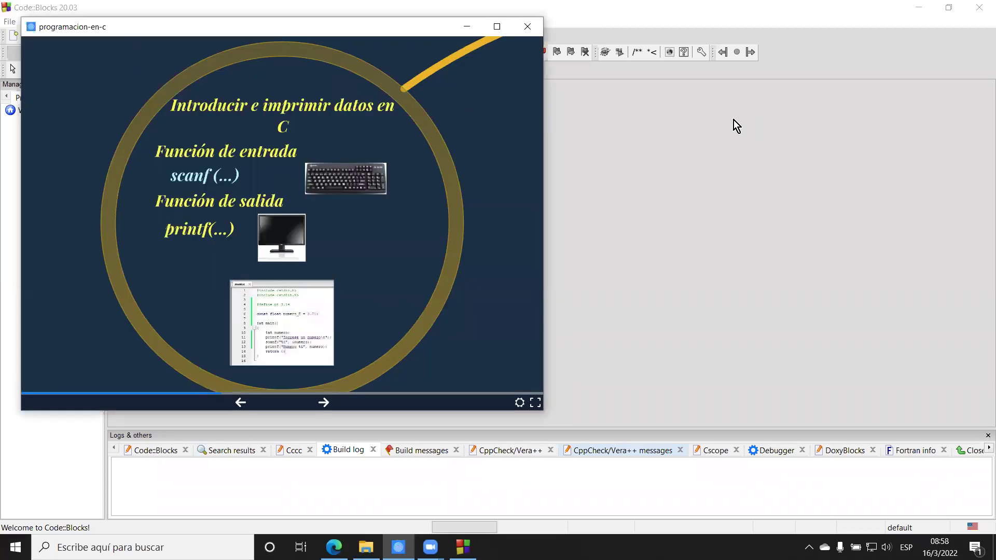
# Switch from the presentation to the Code::Blocks window.
pyautogui.hotkey('alt', 'Tab')
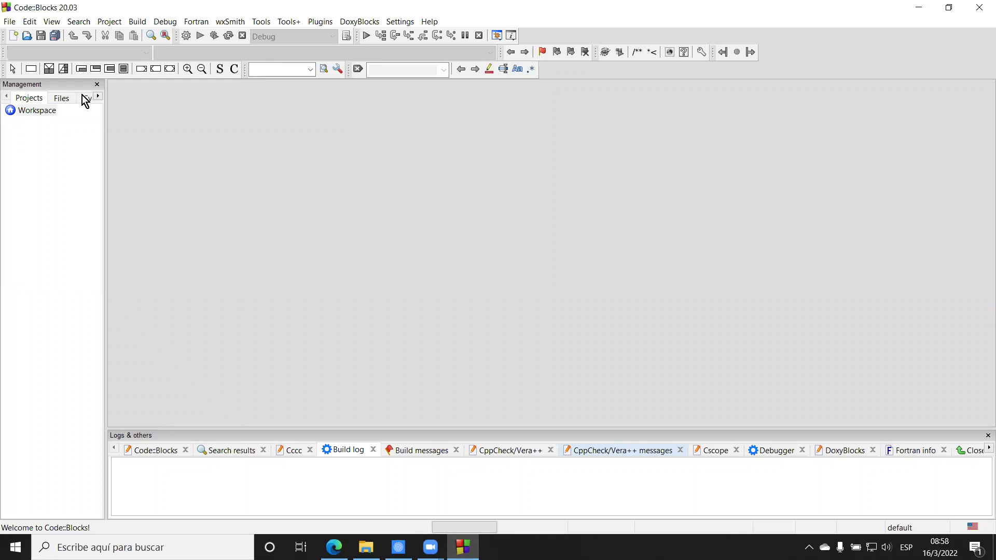
pyautogui.click(10, 22)
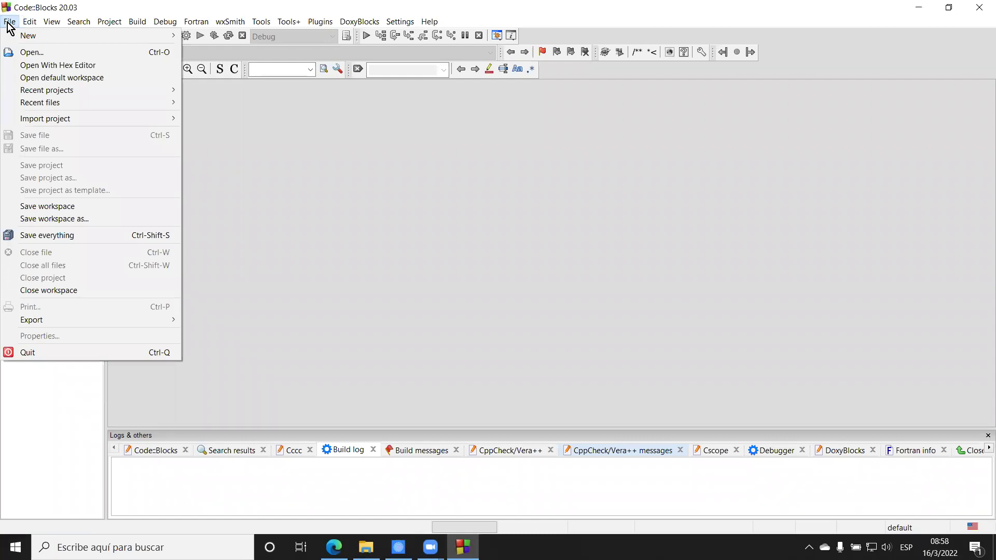
pyautogui.click(368, 199)
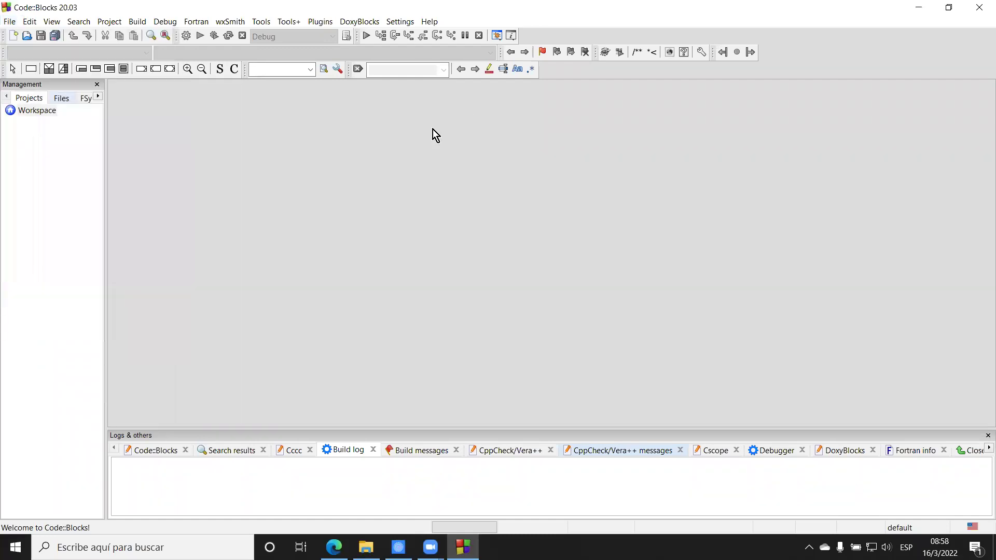
pyautogui.click(405, 26)
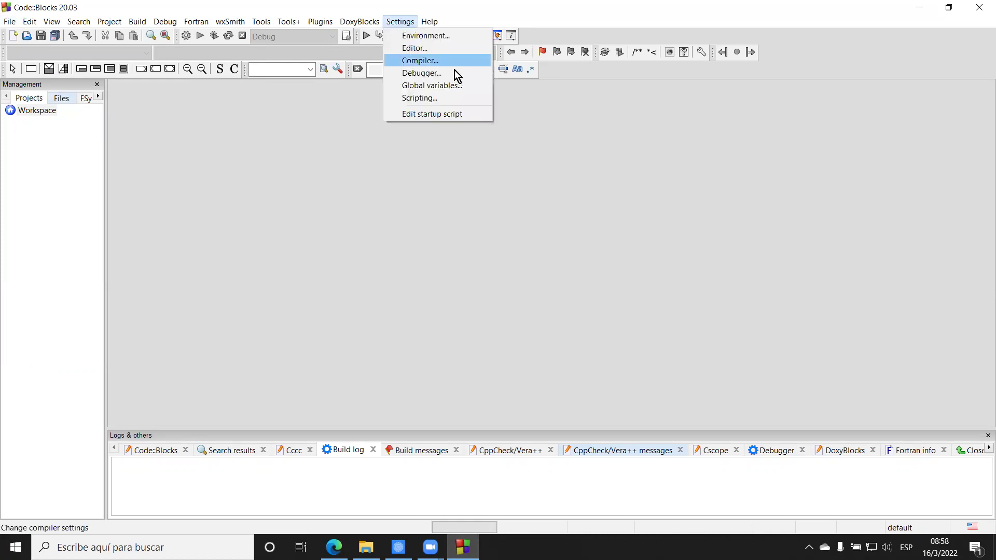
pyautogui.click(457, 73)
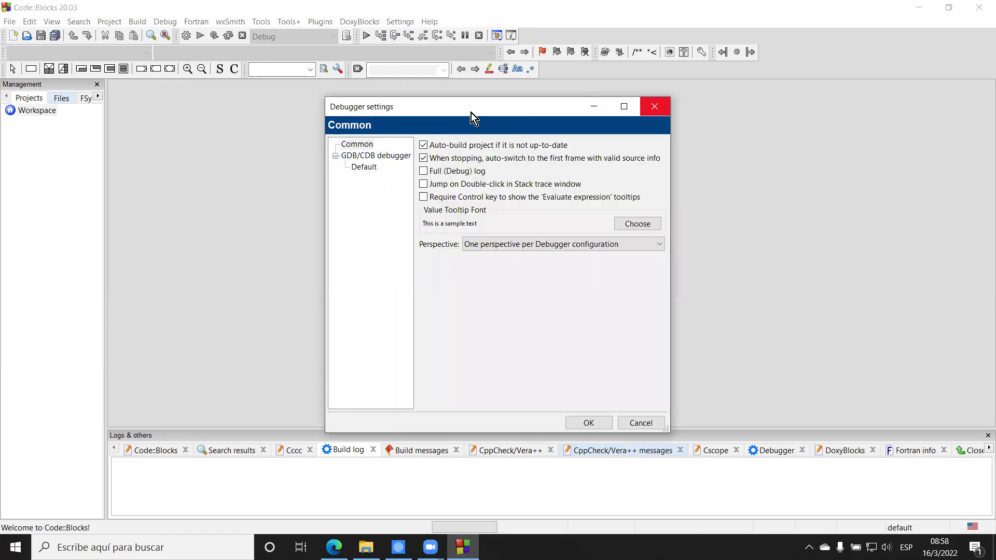
pyautogui.press('Escape')
# Open the global compiler settings and display the toolchain executables of the GNU GCC Compiler.
pyautogui.click(400, 22)
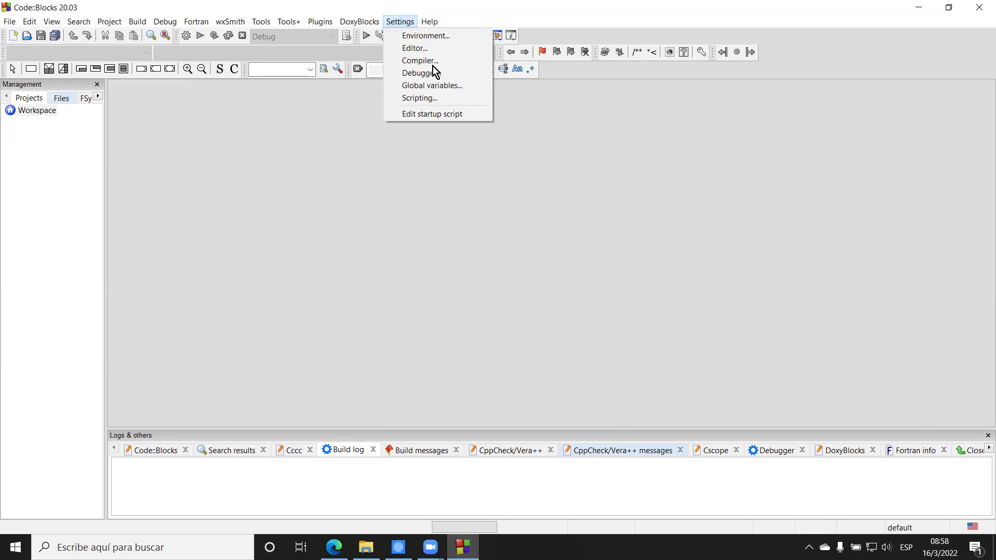
pyautogui.click(432, 61)
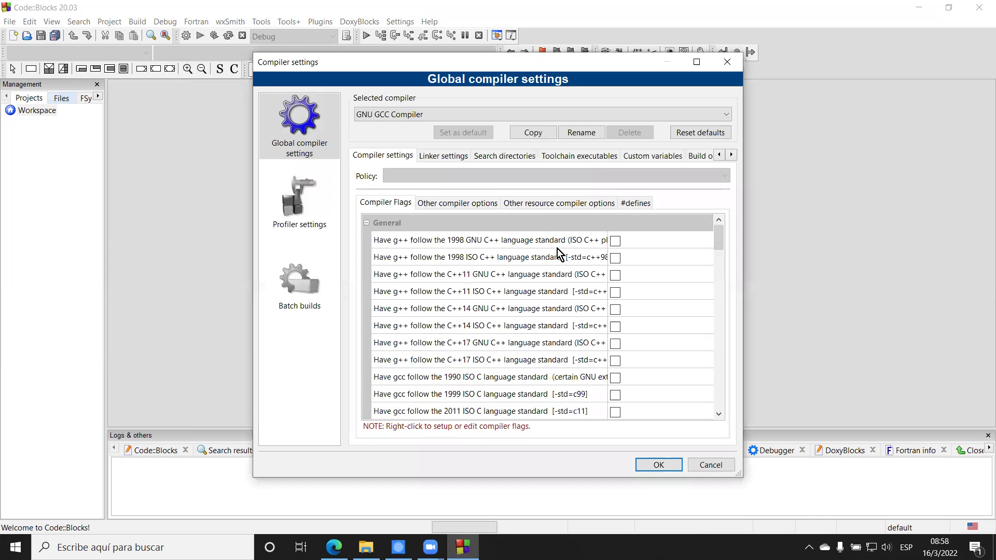
pyautogui.click(588, 157)
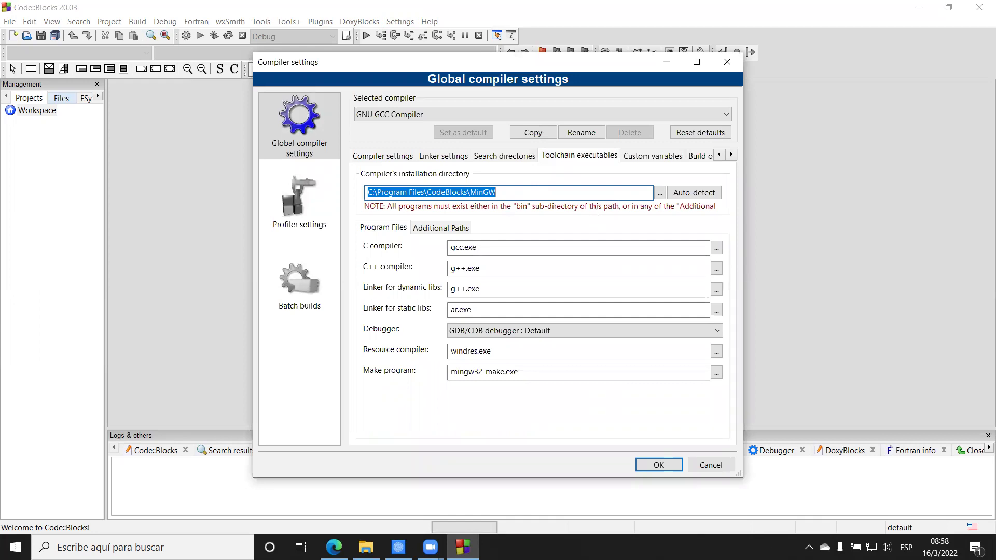
# Switch to File Explorer, launch ZoomIt.exe from D:\Aplicaciones\ZoomIt, and minimize the Explorer window.
pyautogui.click(365, 547)
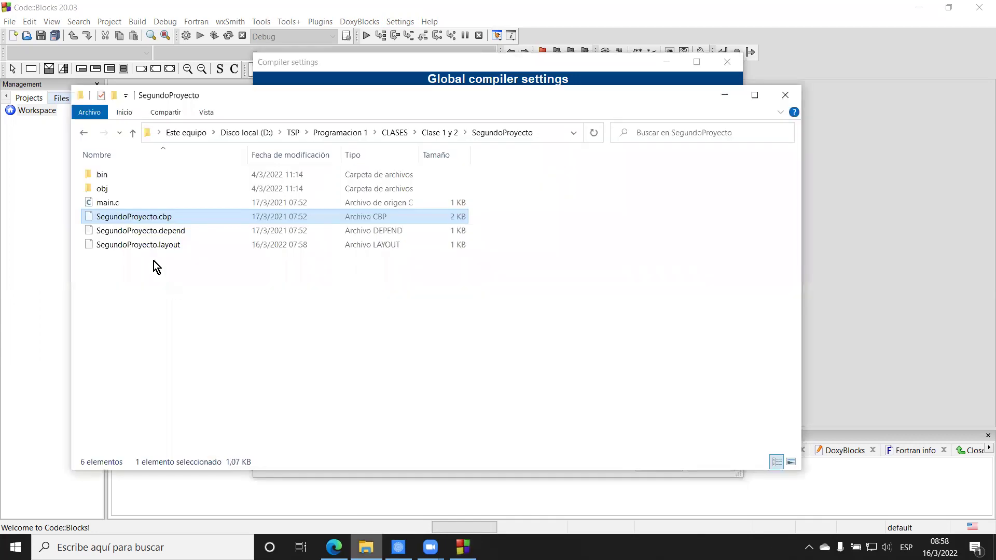
pyautogui.click(252, 133)
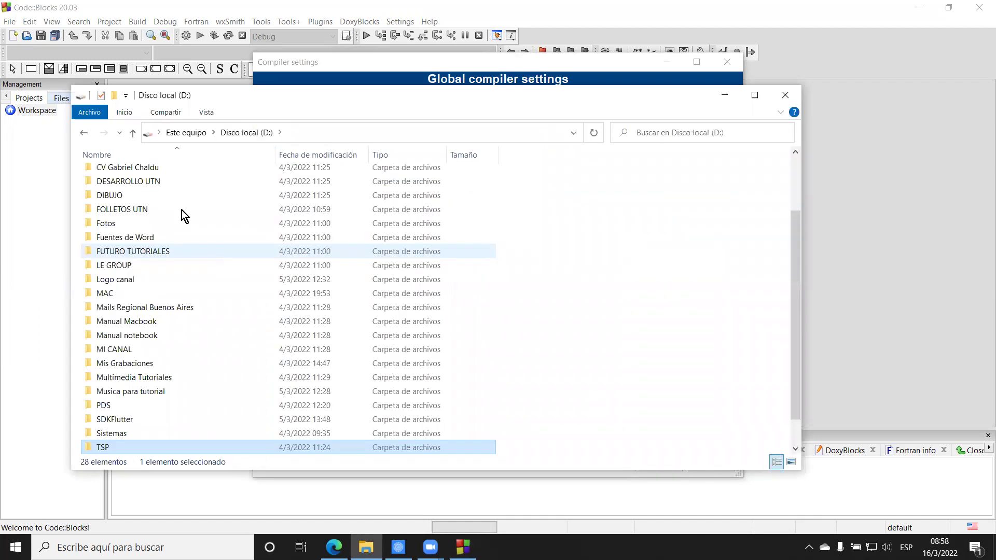
pyautogui.scroll(2, 181, 210)
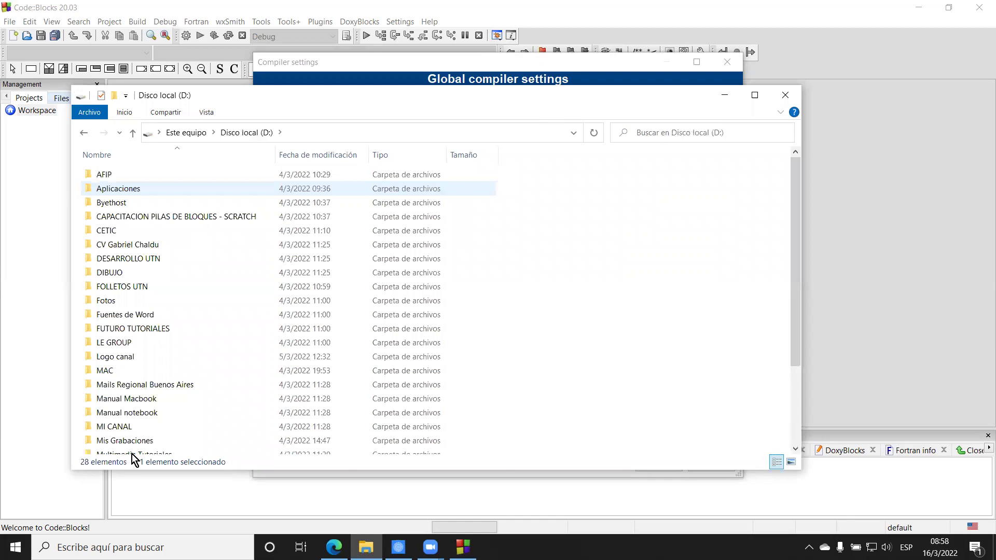
pyautogui.press('Return')
pyautogui.scroll(-3, 141, 365)
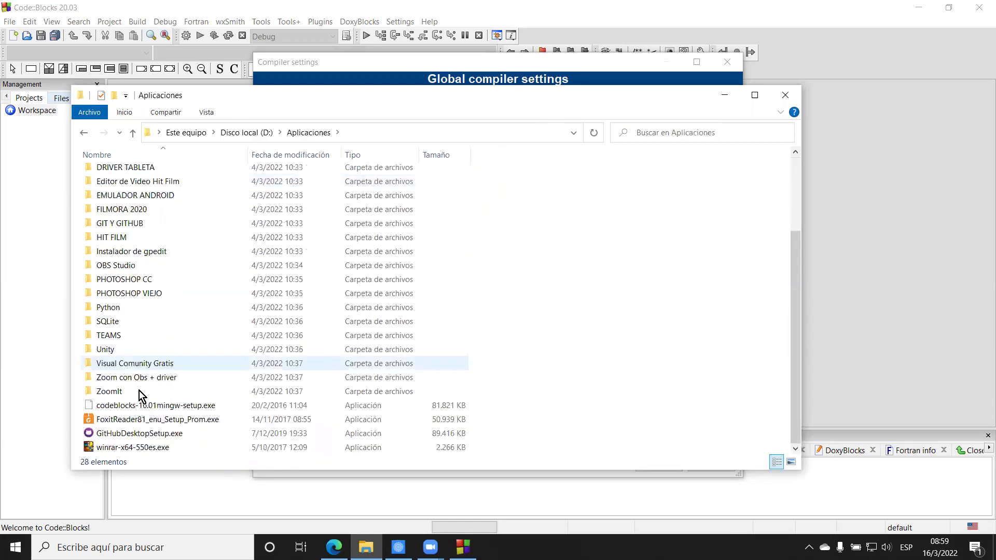
pyautogui.click(139, 390)
pyautogui.press('Return')
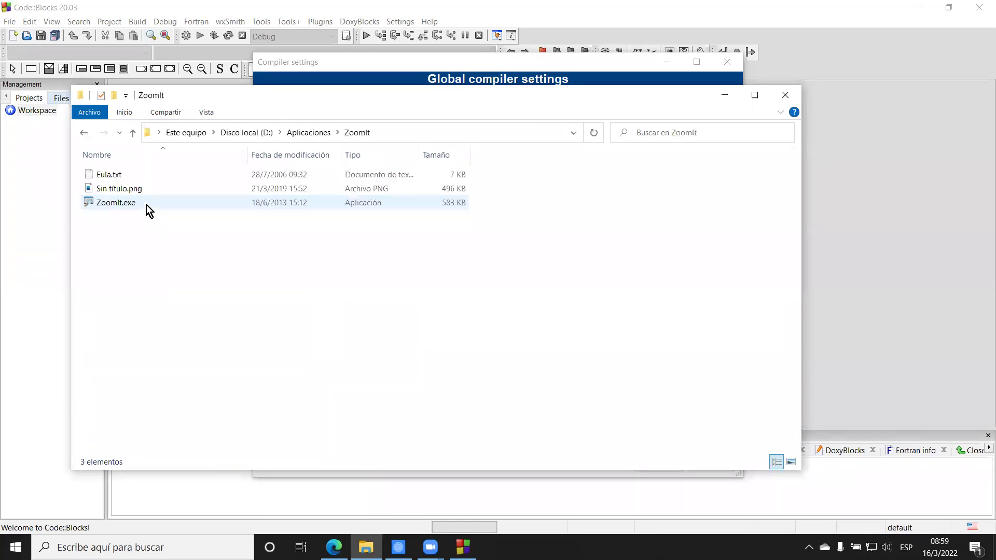
pyautogui.click(146, 204)
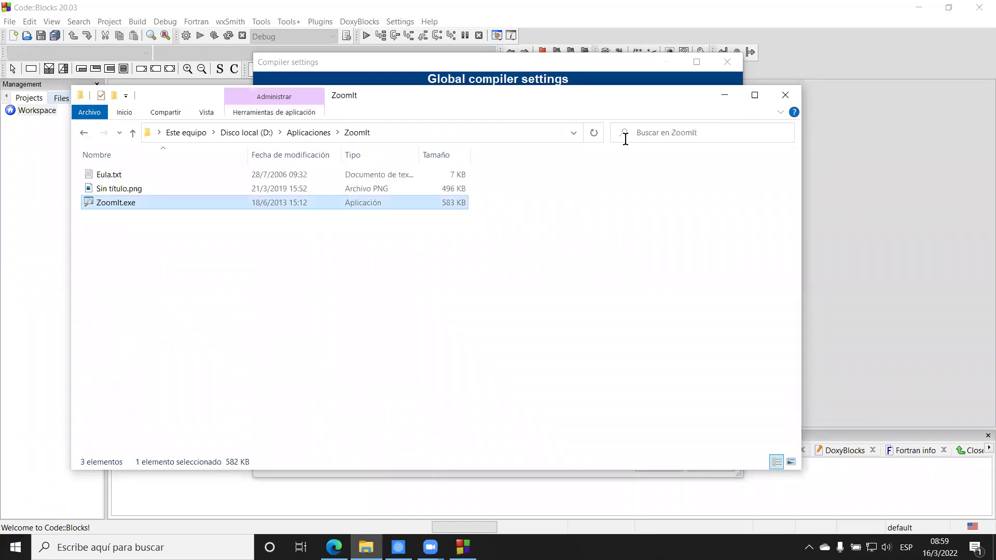
pyautogui.click(727, 95)
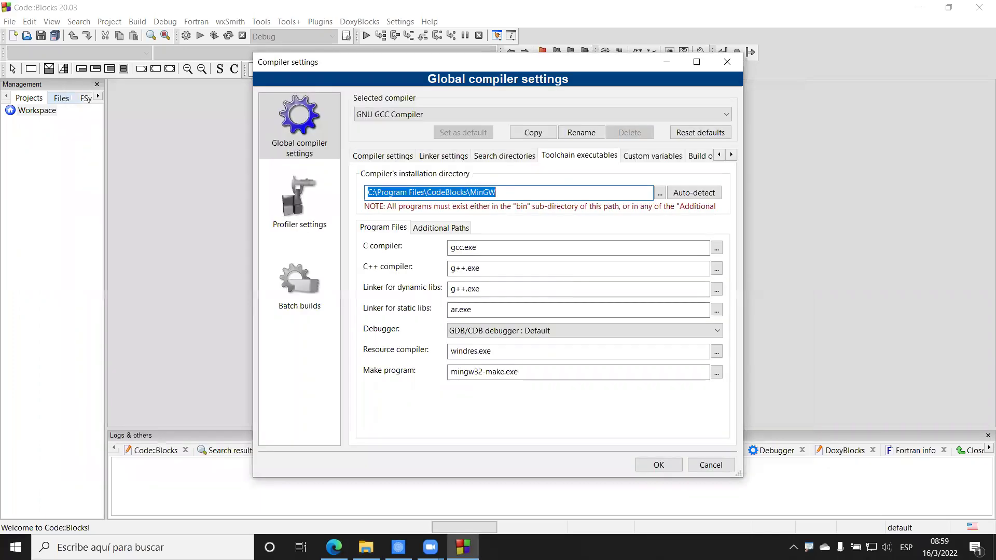
# Magnify the compiler's installation directory with ZoomIt, underline its path in red, and close the compiler settings.
pyautogui.hotkey('ctrl', '1')
pyautogui.scroll(2, 477, 136)
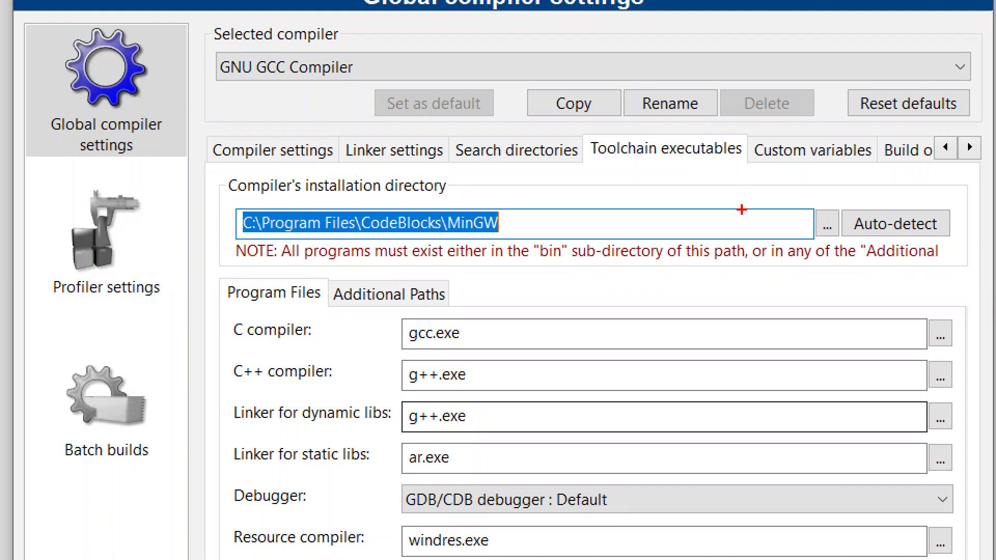
pyautogui.moveTo(406, 234); pyautogui.dragTo(518, 228)
pyautogui.moveTo(412, 233); pyautogui.dragTo(216, 242)
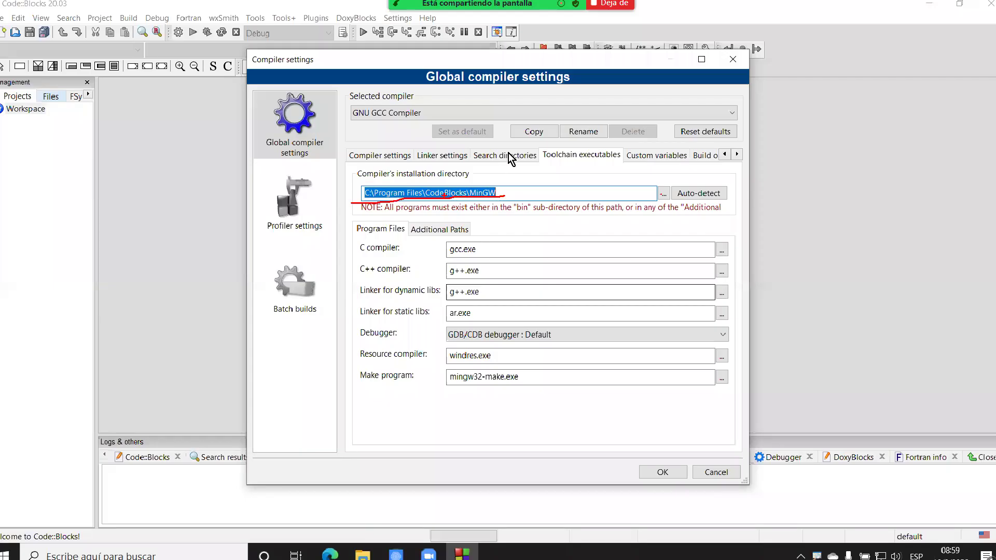
pyautogui.click(728, 63)
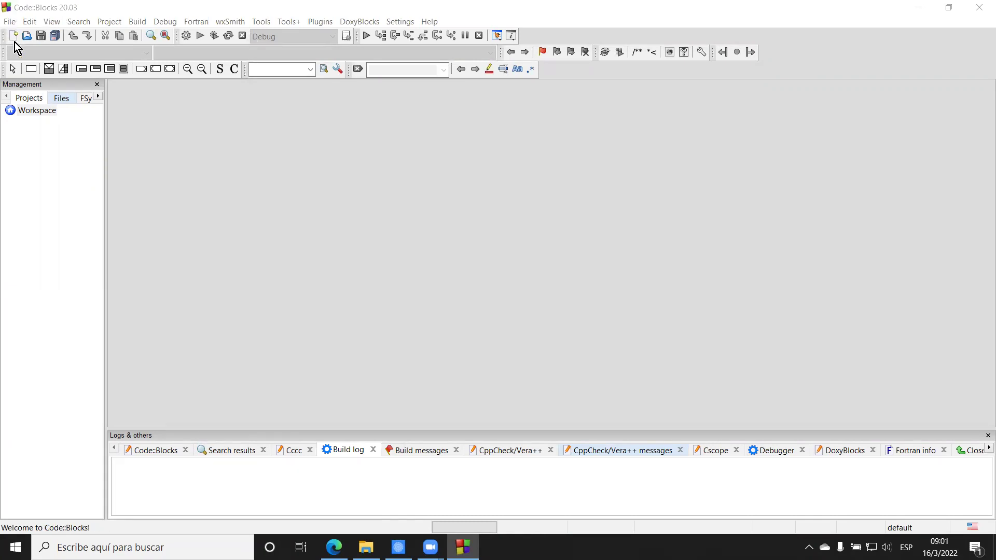
pyautogui.click(9, 21)
pyautogui.moveTo(37, 36)
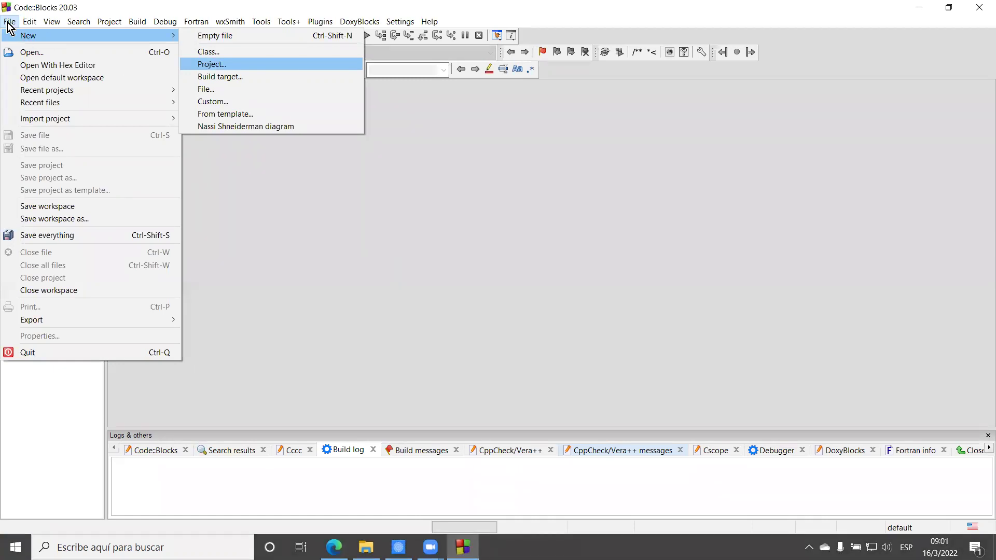
pyautogui.moveTo(166, 35)
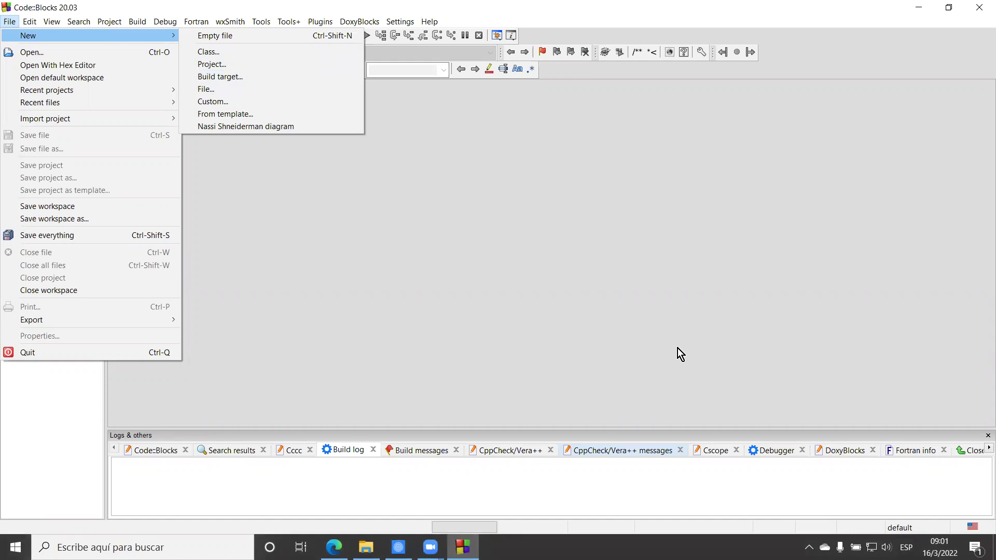
pyautogui.click(371, 351)
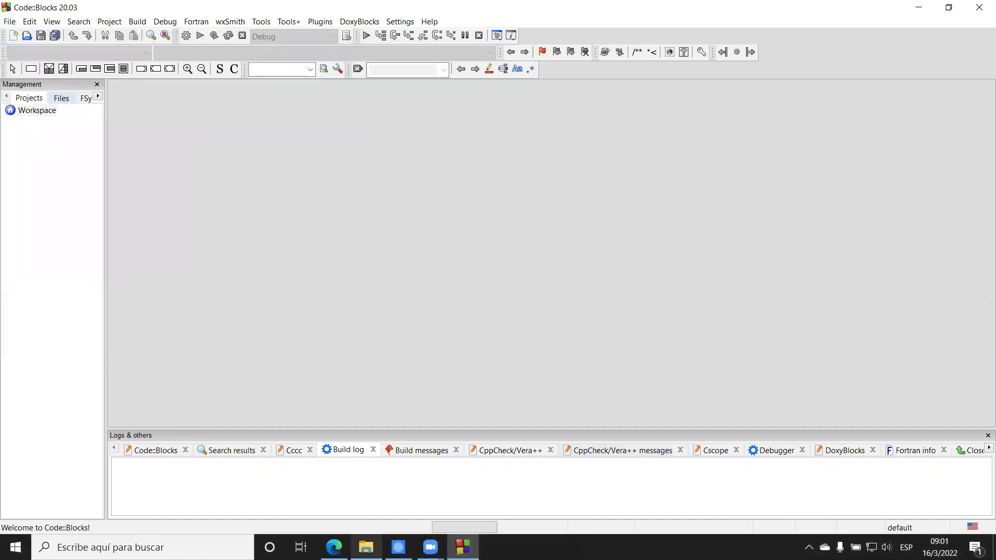
pyautogui.click(380, 546)
pyautogui.click(379, 546)
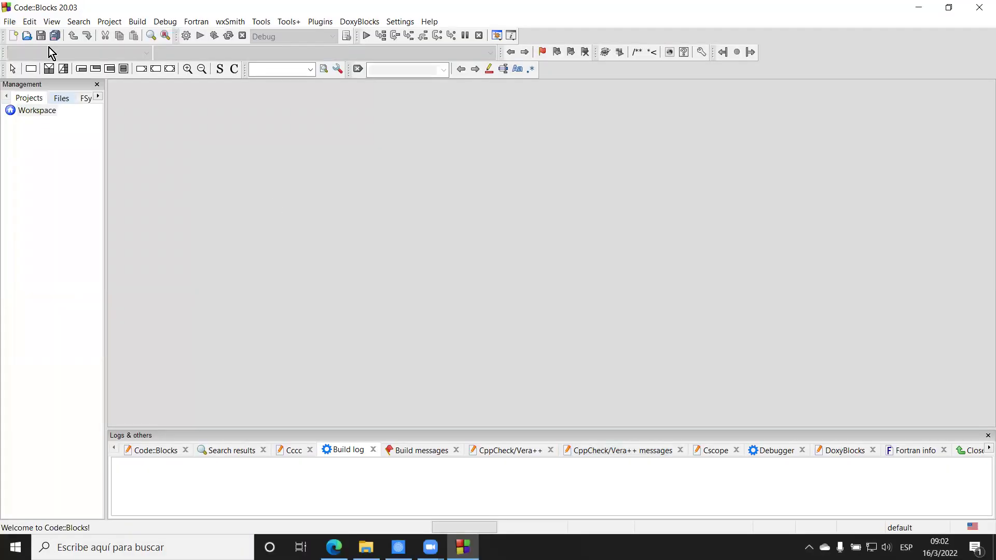
pyautogui.click(9, 23)
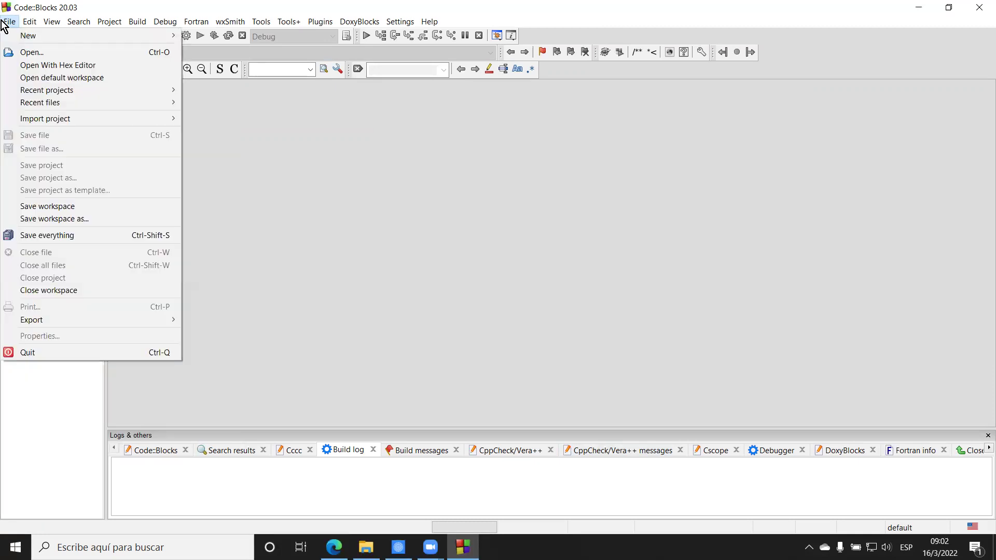
pyautogui.click(320, 216)
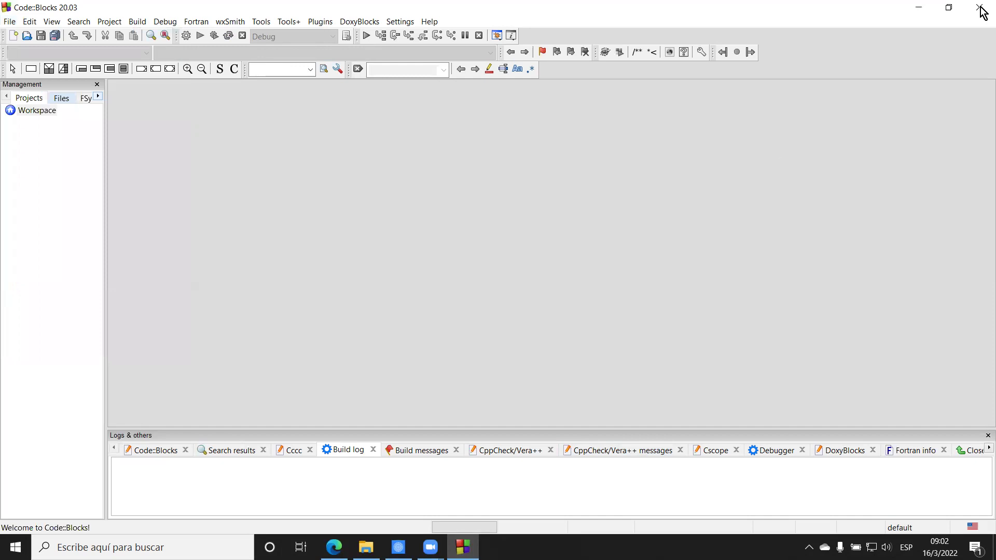
pyautogui.click(920, 8)
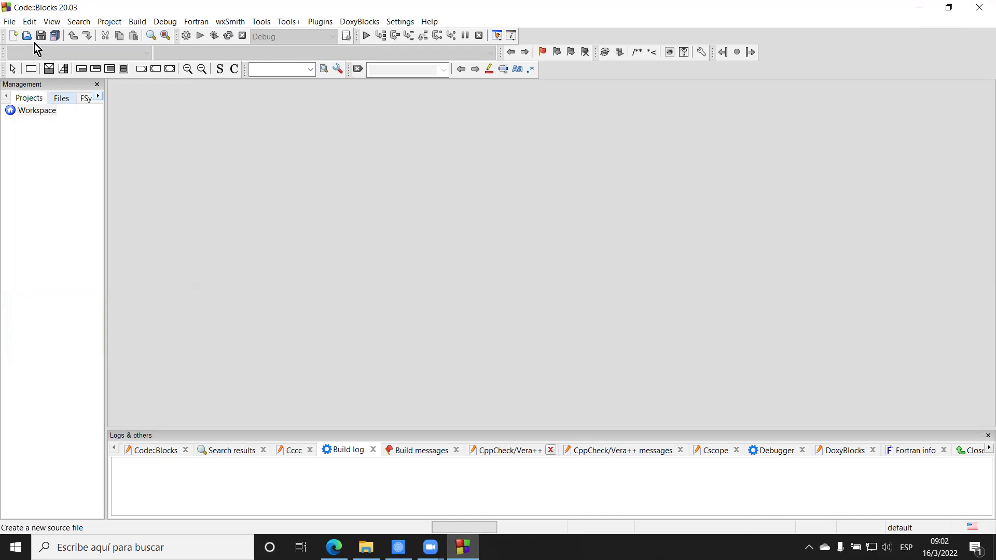
# Start a new project from the Console application template.
pyautogui.click(9, 22)
pyautogui.moveTo(38, 35)
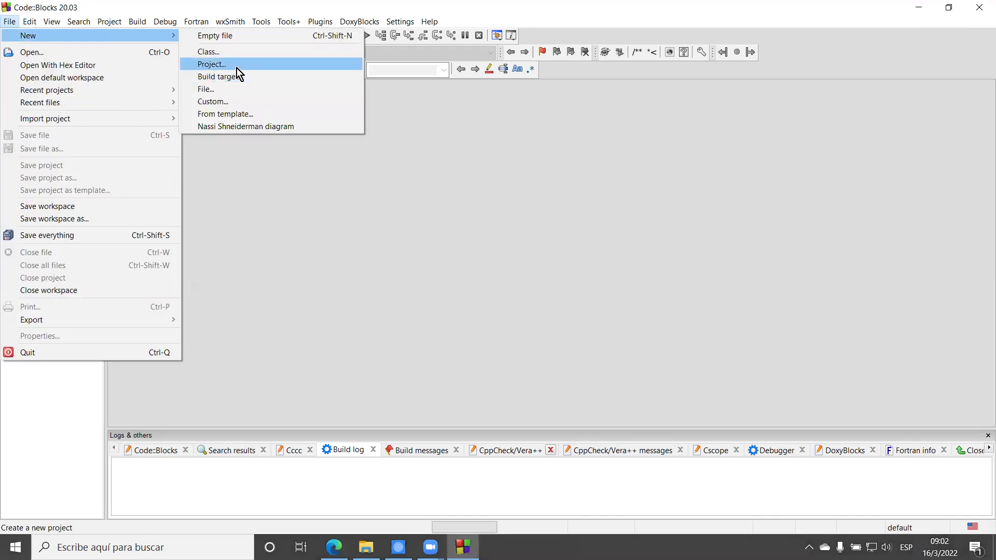
pyautogui.click(237, 67)
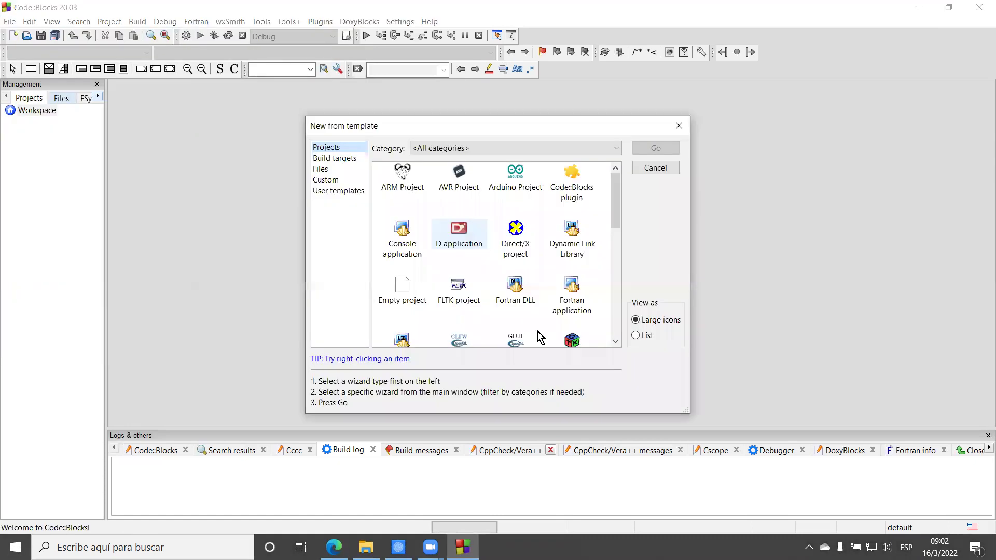
pyautogui.click(403, 239)
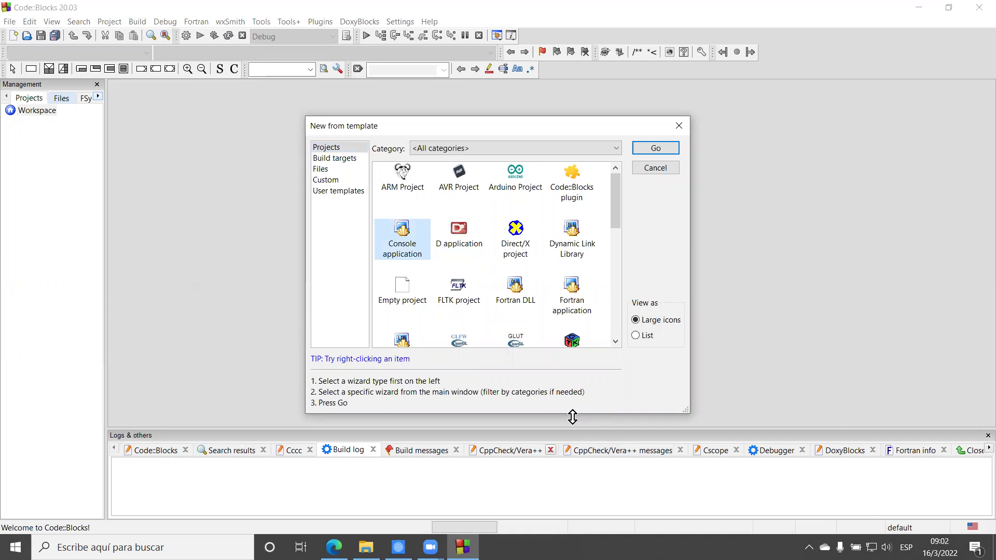
pyautogui.click(667, 148)
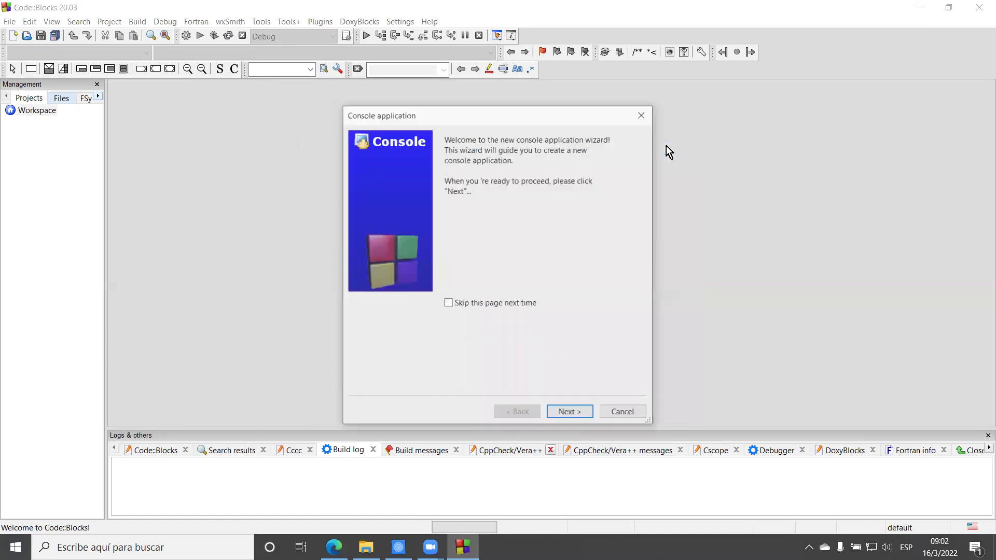
# Proceed past the wizard's welcome page and choose C as the project language.
pyautogui.click(581, 410)
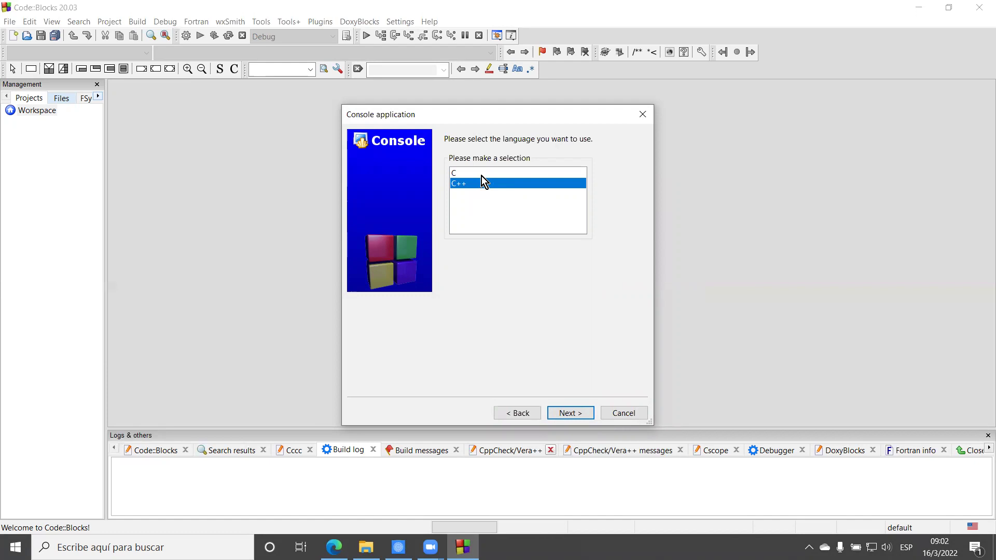
pyautogui.click(481, 175)
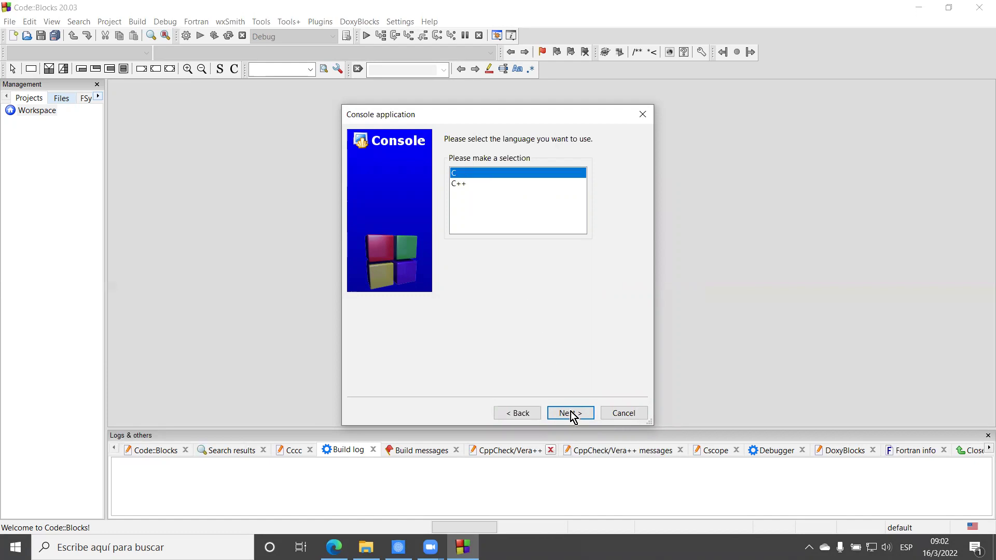
pyautogui.press('Return')
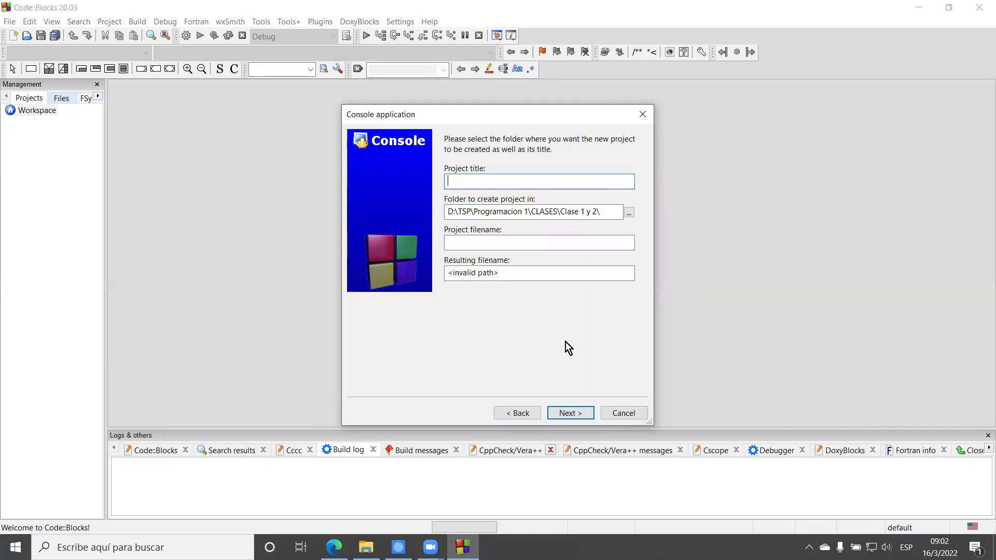
# View the folder picker for the project's location and close it without choosing a different folder.
pyautogui.click(629, 212)
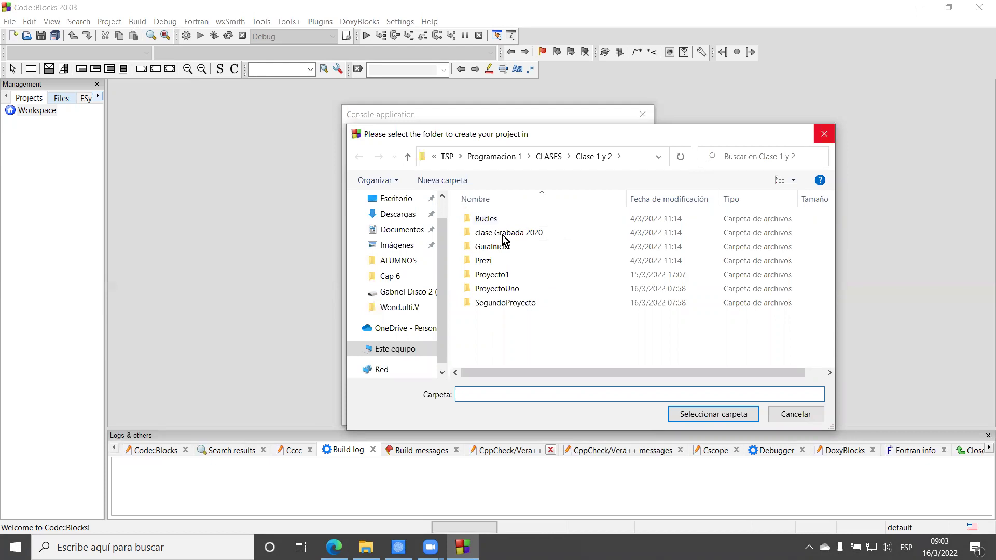
pyautogui.press('Return')
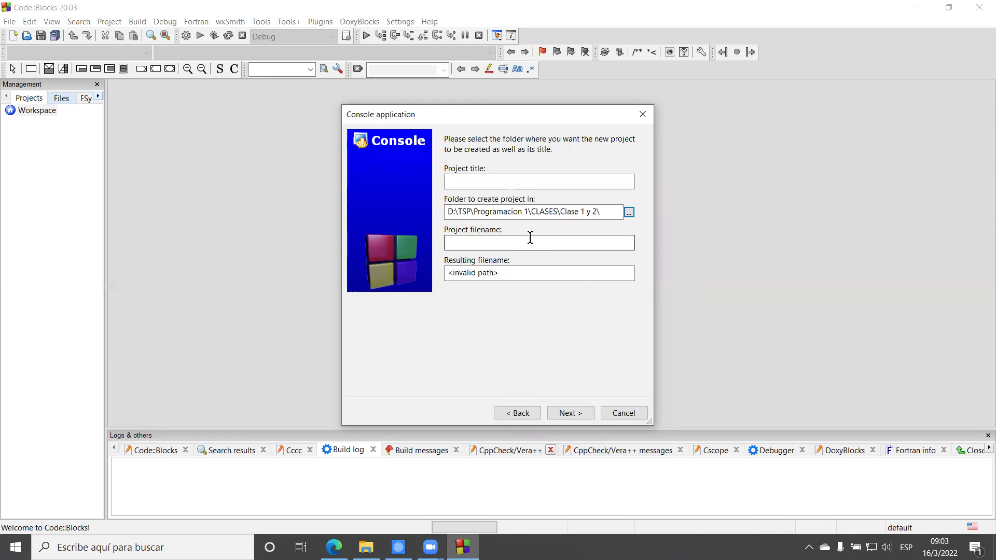
pyautogui.click(629, 213)
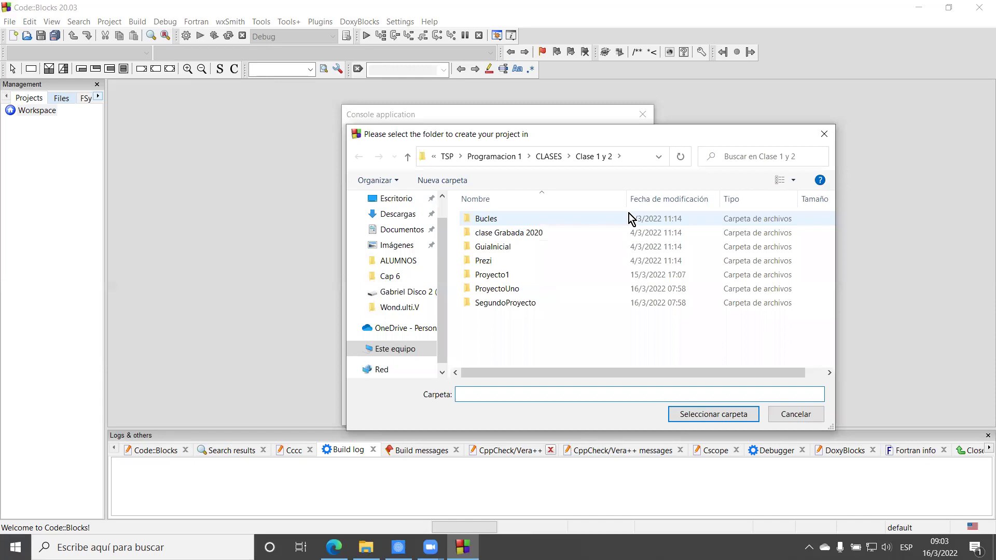
pyautogui.click(824, 136)
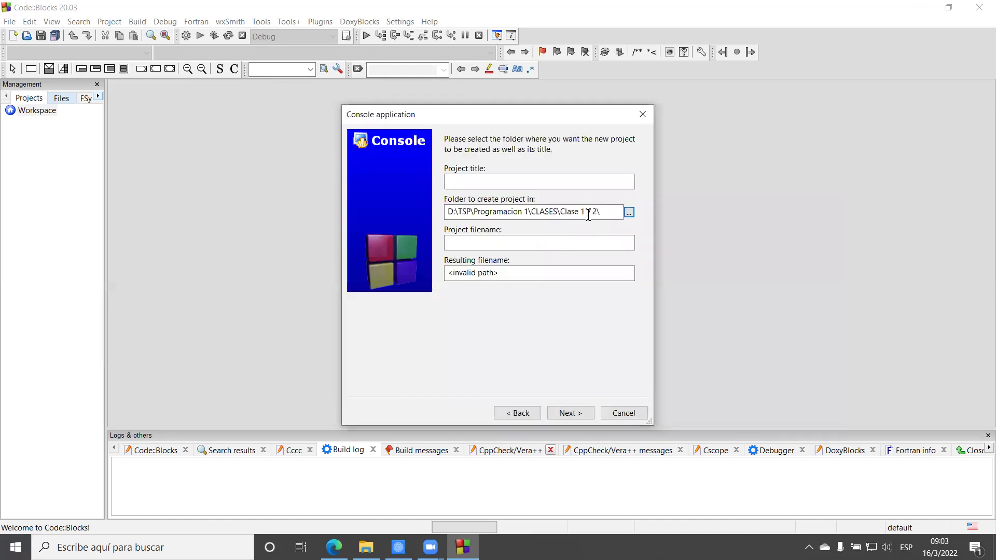
# Title the project MiprimerApp, underline the title with ZoomIt, and complete the wizard to create the project in the Clase 1 y 2 folder.
pyautogui.click(475, 179)
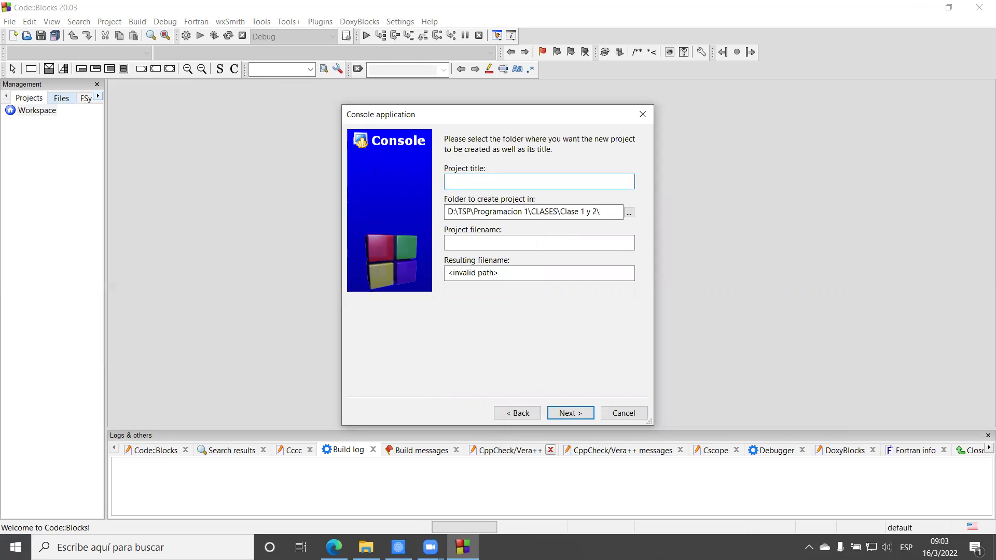
pyautogui.write('Mi')
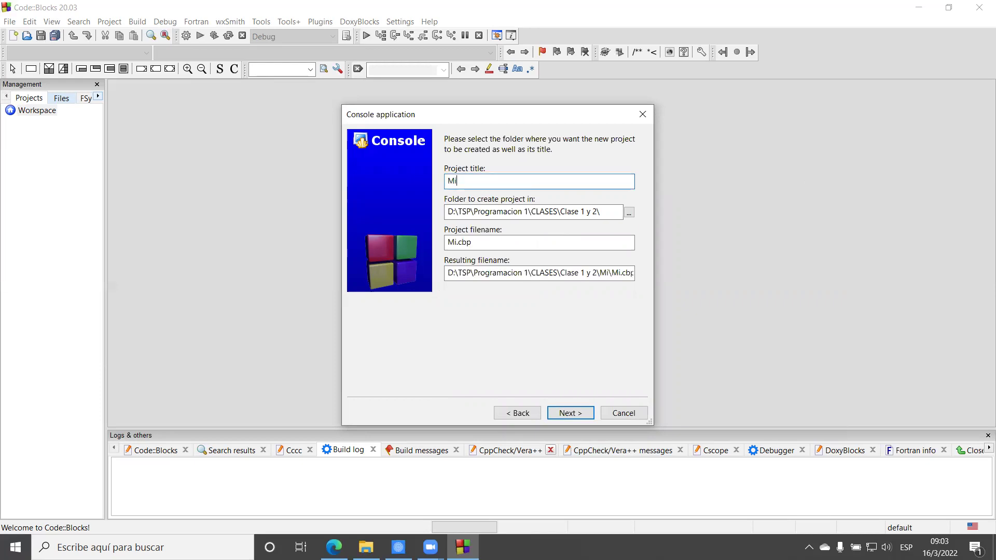
pyautogui.write('primerApp')
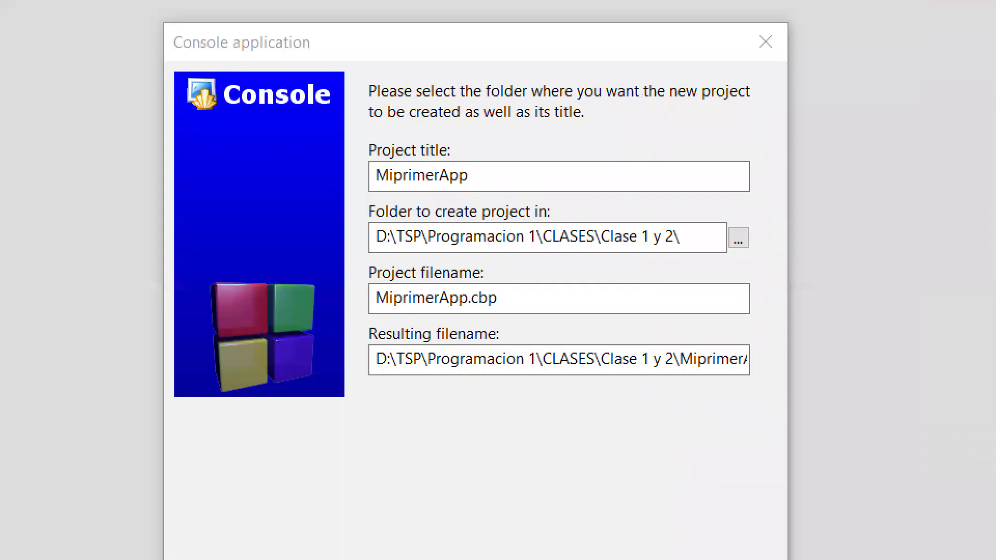
pyautogui.moveTo(372, 191); pyautogui.dragTo(459, 189)
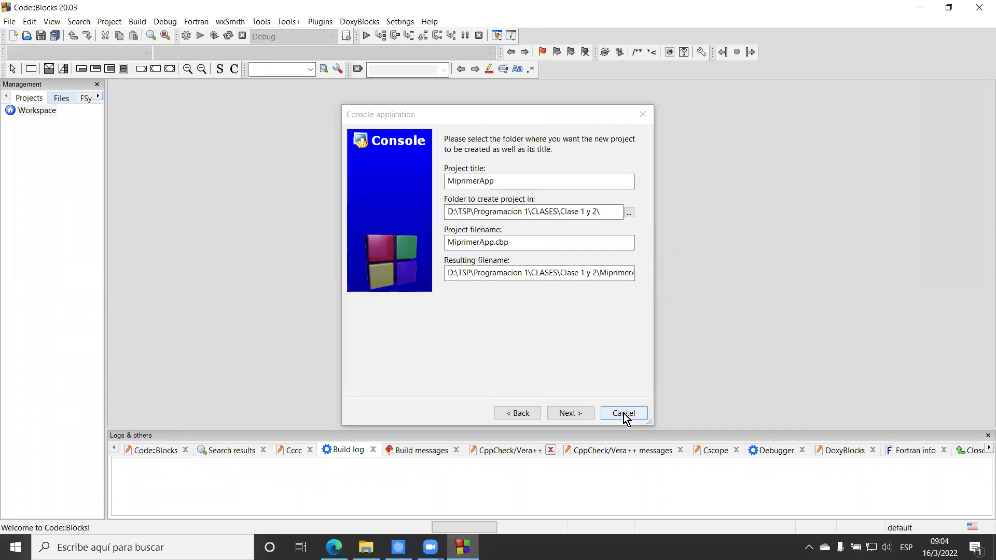
pyautogui.click(571, 413)
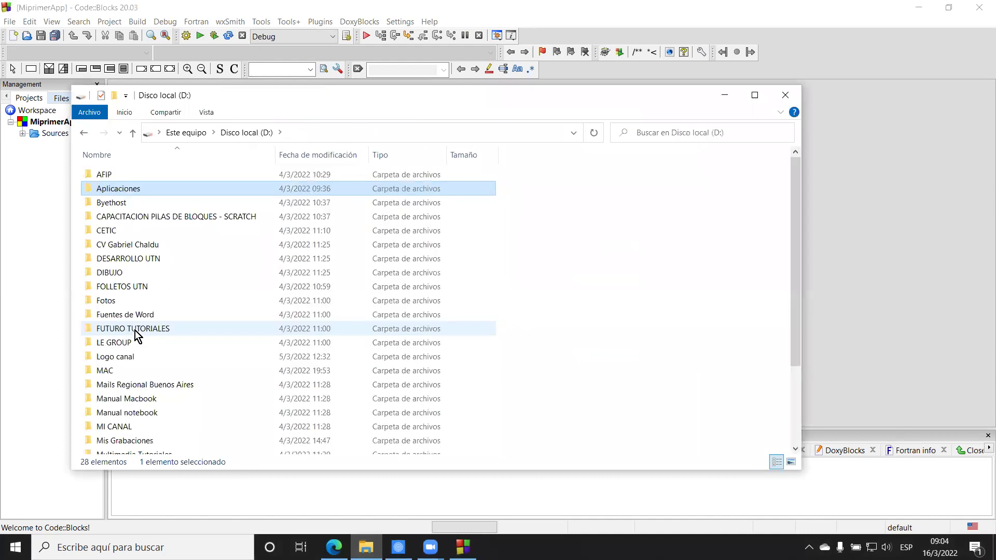
# In File Explorer, go to D:\TSP\Programacion 1\CLASES\Clase 1 y 2 and select the MiprimerApp folder.
pyautogui.scroll(-2, 164, 362)
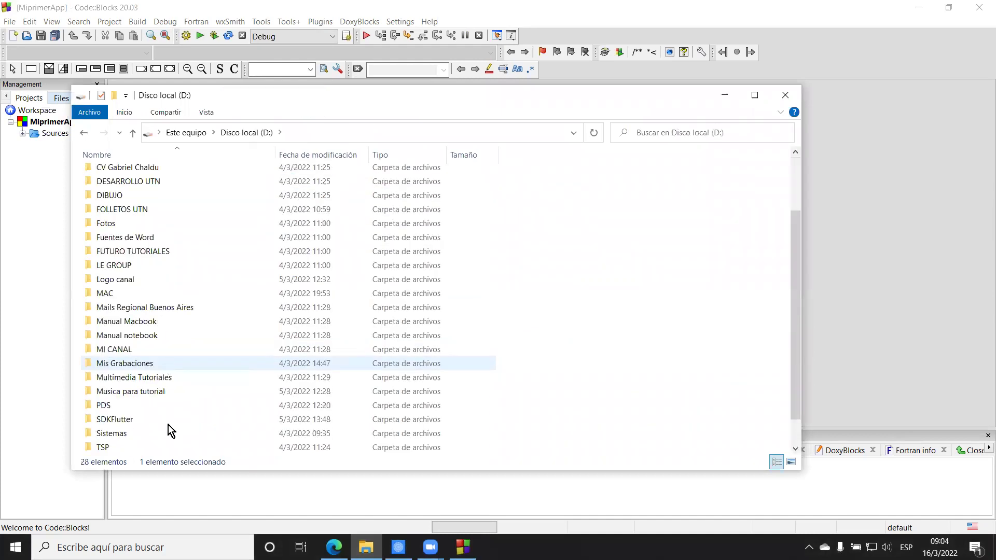
pyautogui.doubleClick(114, 450)
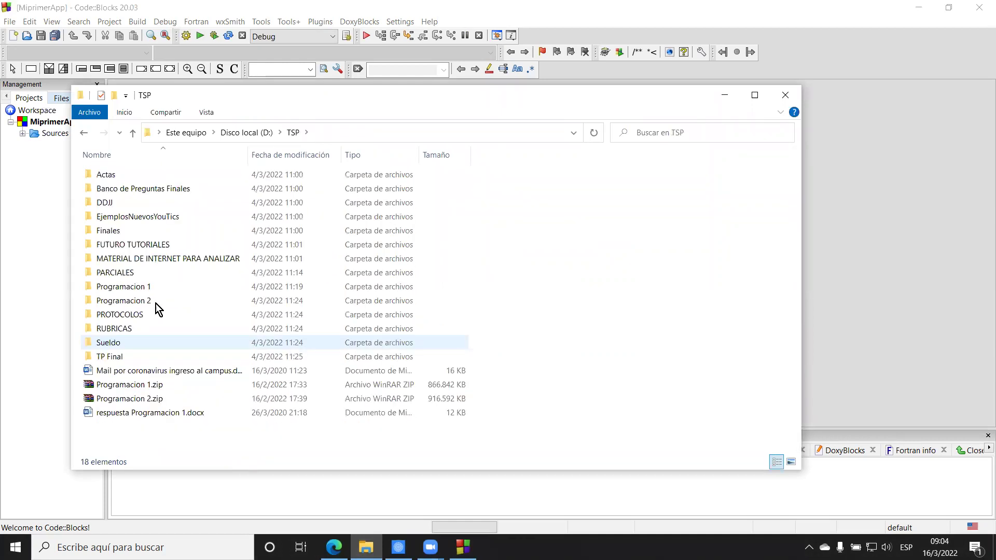
pyautogui.doubleClick(165, 290)
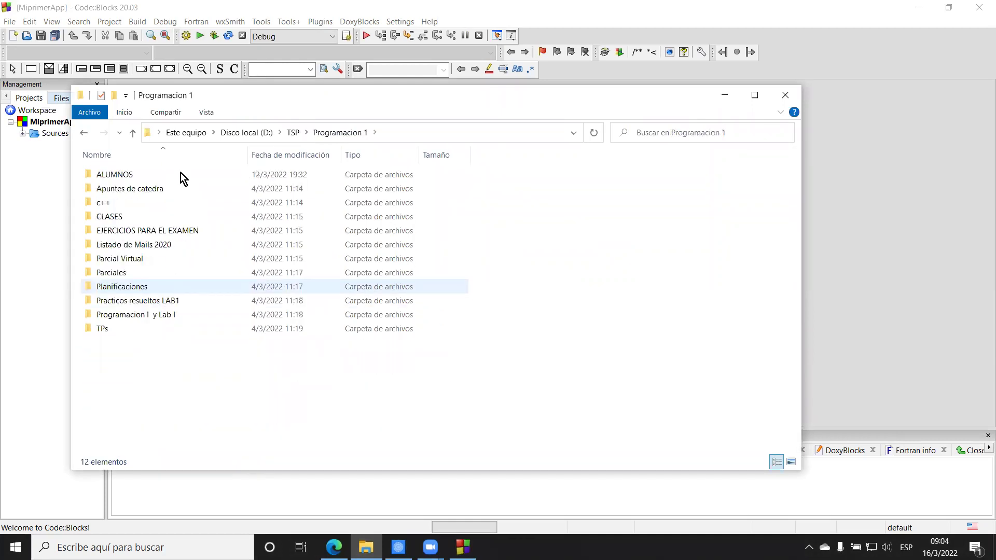
pyautogui.doubleClick(133, 217)
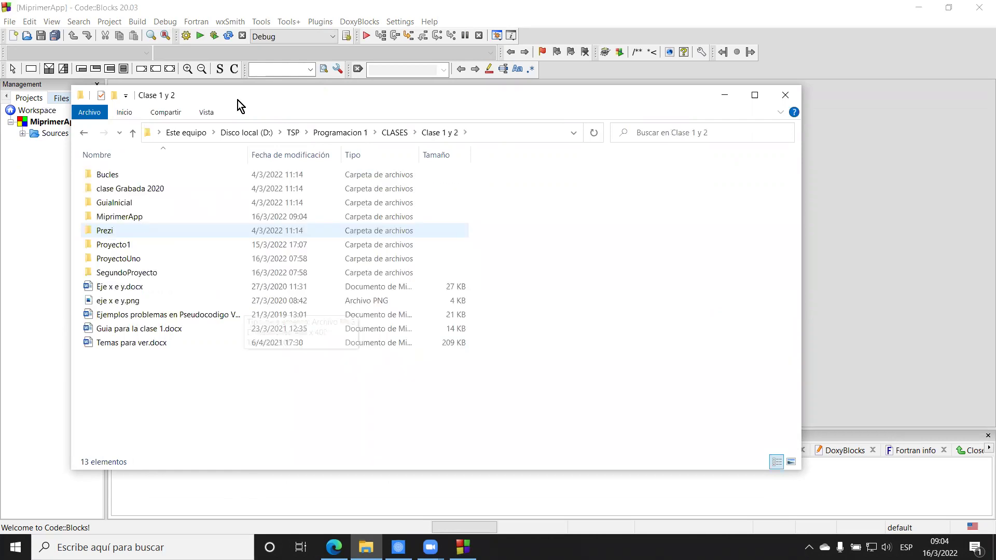
pyautogui.press('m')
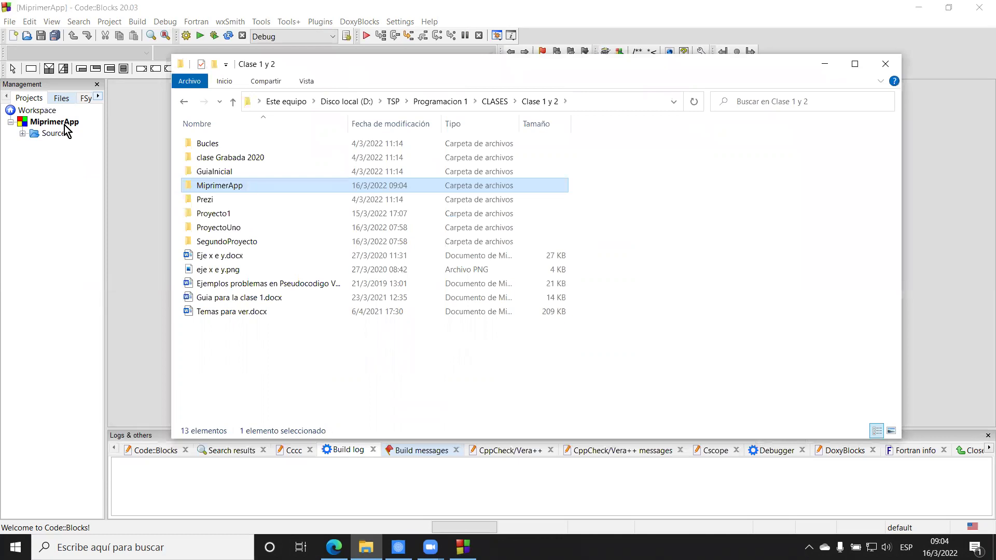
# Switch to Code::Blocks, open main.c from the MiprimerApp project's Sources, and enlarge the code text.
pyautogui.click(23, 134)
pyautogui.doubleClick(65, 146)
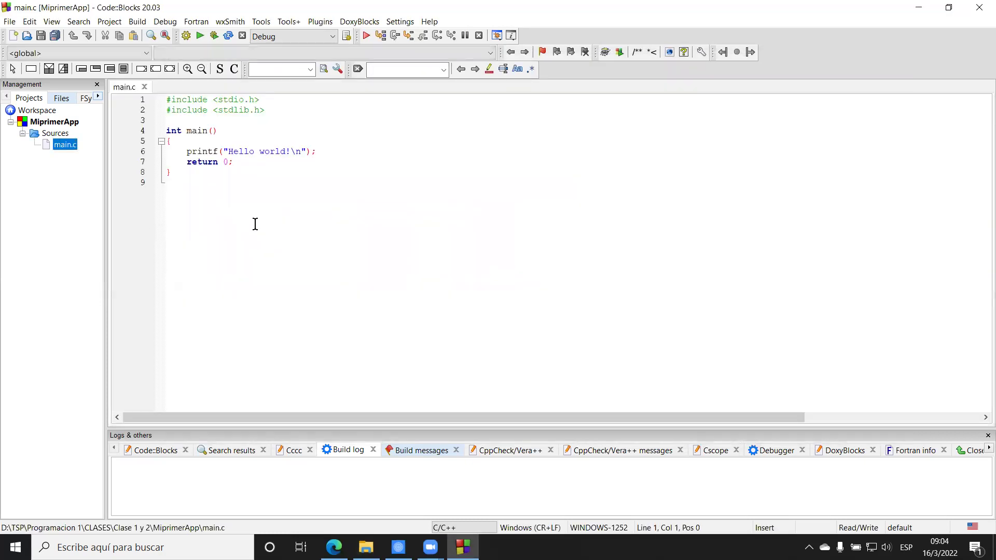
pyautogui.scroll(5, 255, 224)
pyautogui.scroll(1, 255, 224)
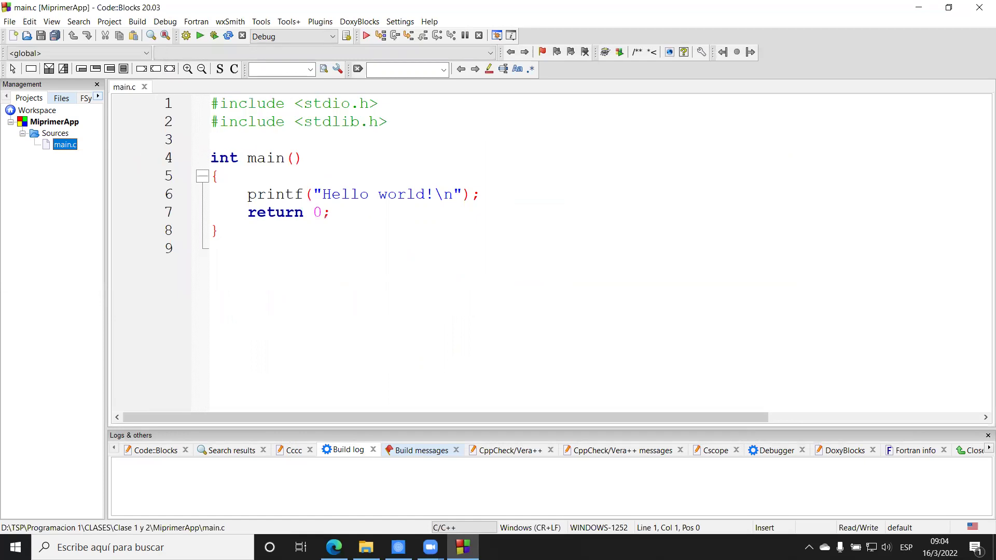
# Switch to File Explorer, examine main.c and MiprimerApp.cbp inside the MiprimerApp folder, and close the Explorer window.
pyautogui.click(366, 547)
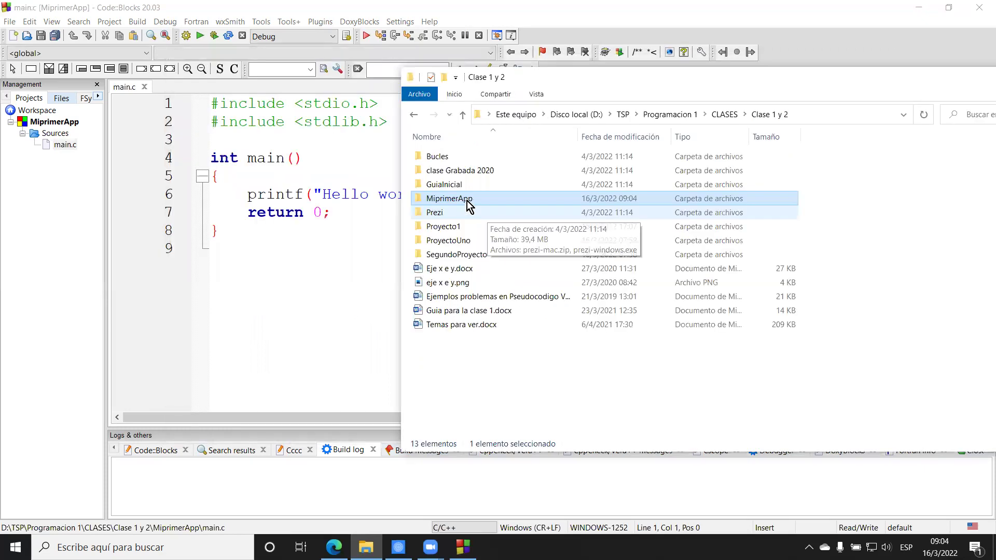
pyautogui.doubleClick(467, 201)
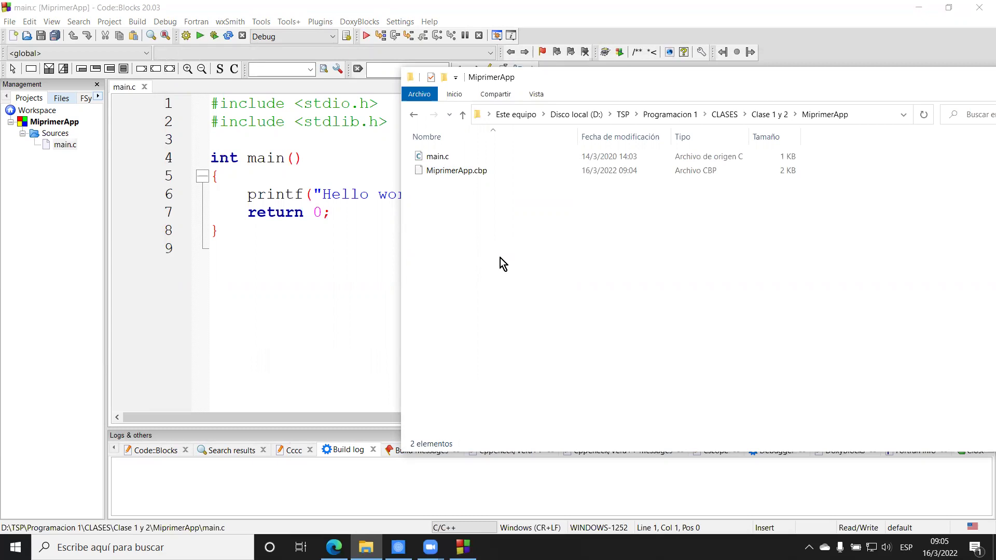
pyautogui.click(458, 169)
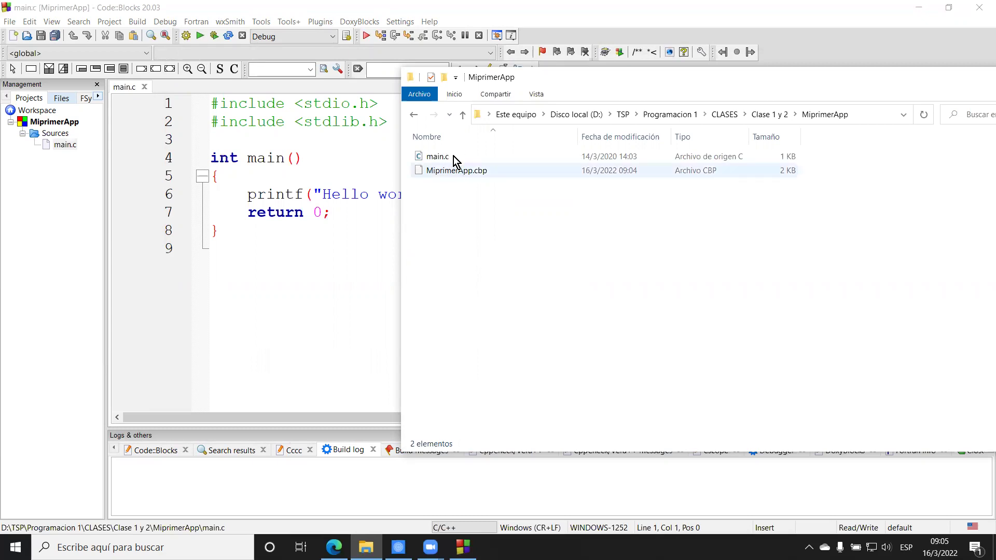
pyautogui.click(454, 157)
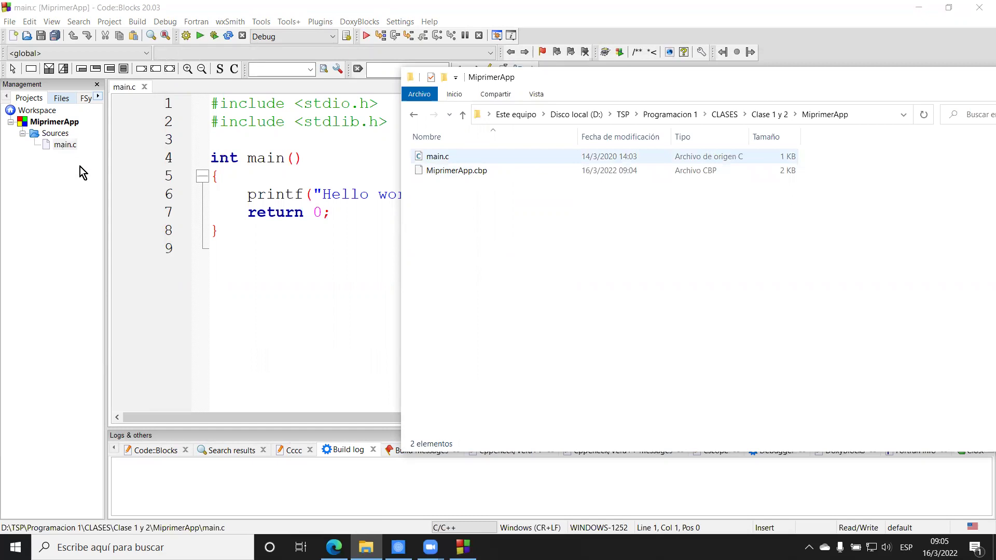
pyautogui.click(485, 181)
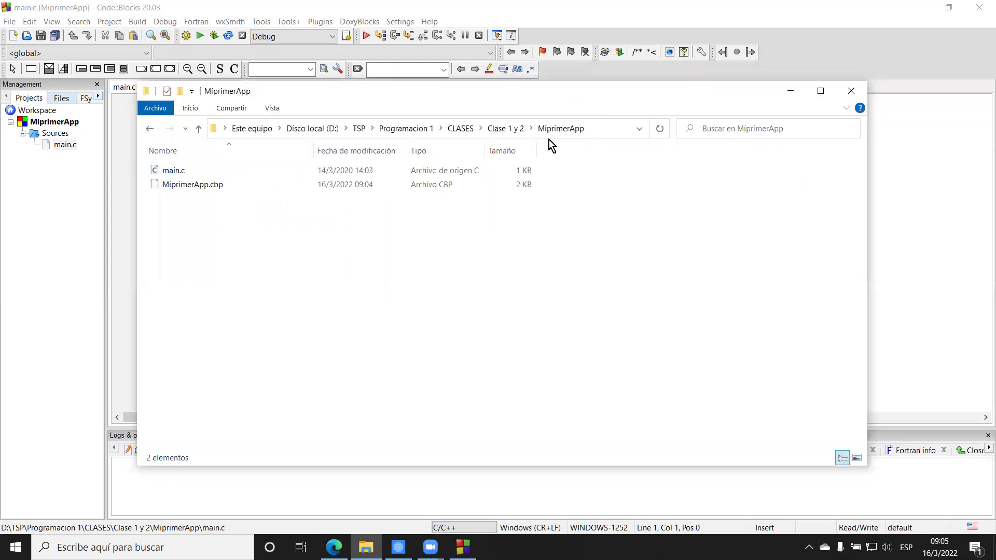
pyautogui.click(509, 130)
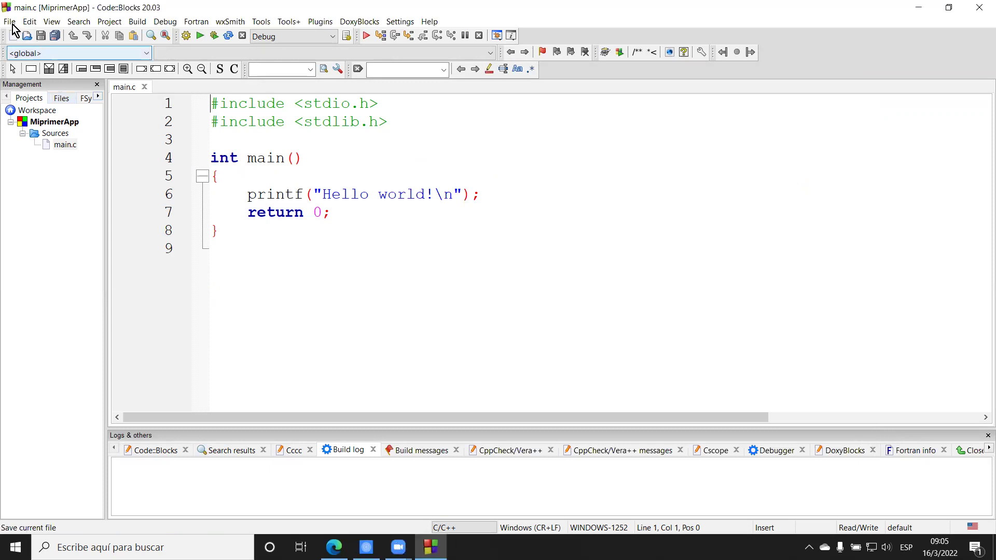
pyautogui.hotkey('alt', 'f')
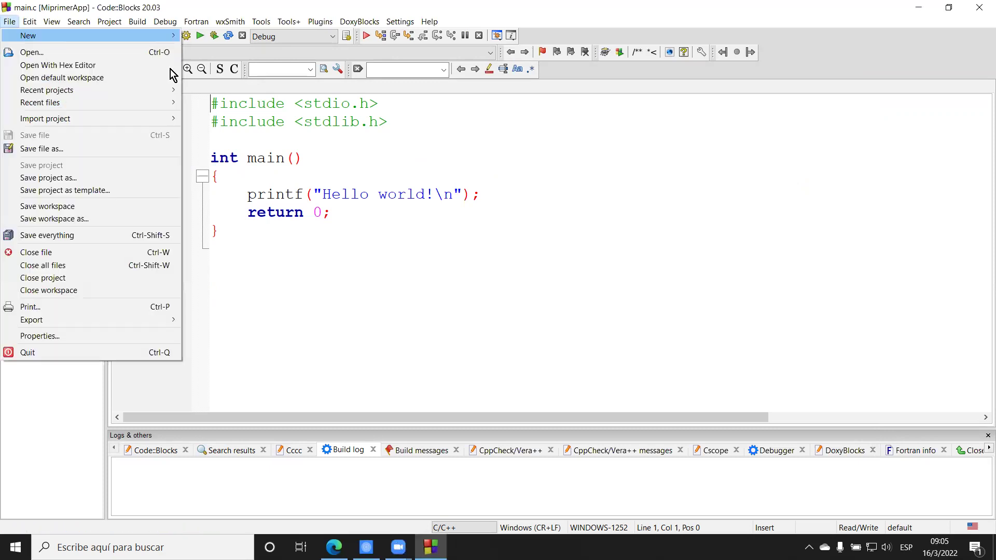
pyautogui.press('Right')
pyautogui.press('Down')
pyautogui.press('Down')
pyautogui.press('Down')
pyautogui.press('Return')
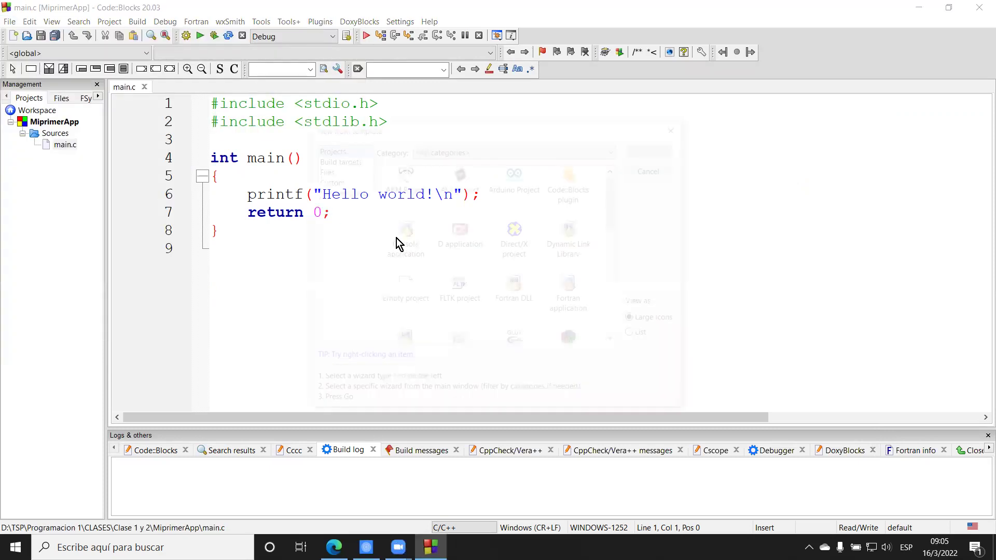
pyautogui.click(654, 151)
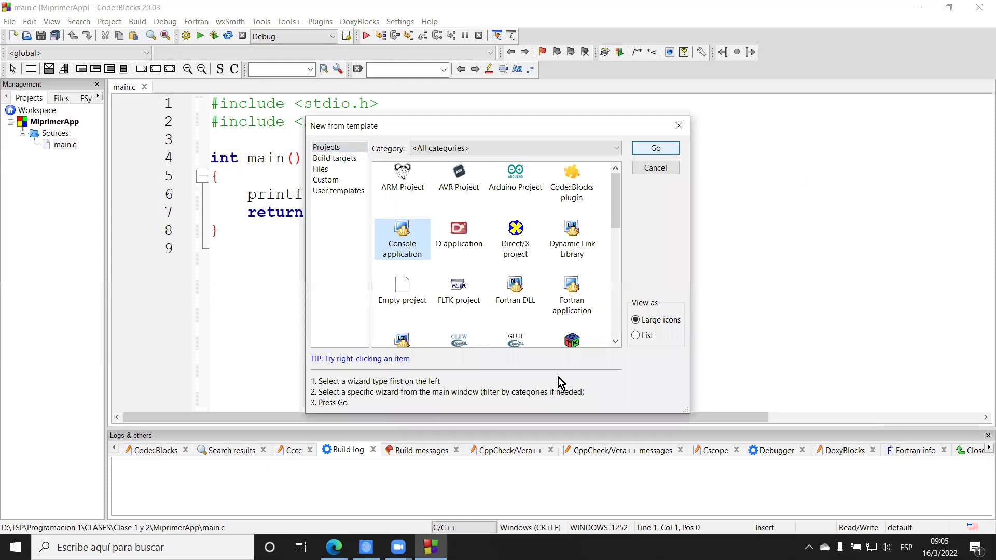
pyautogui.click(579, 415)
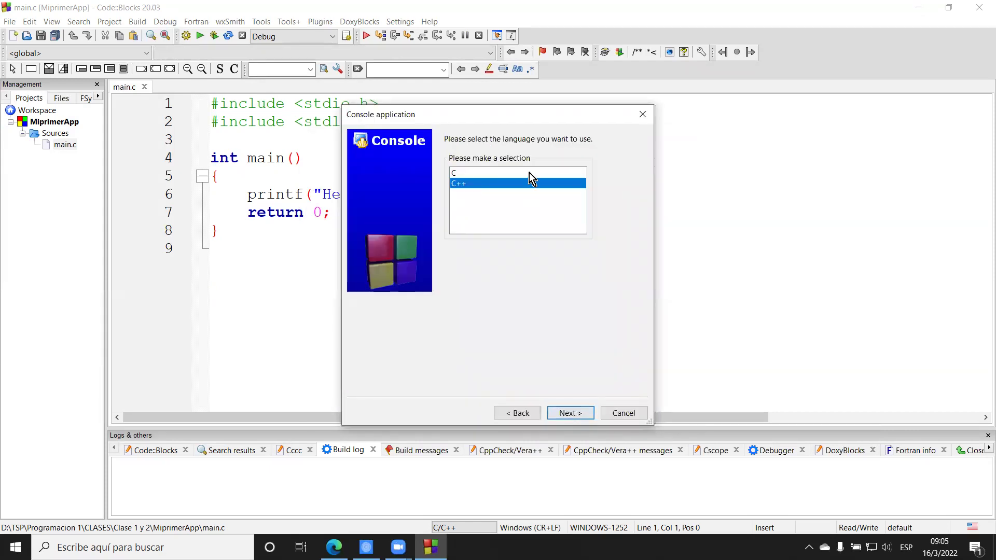
pyautogui.press('Up')
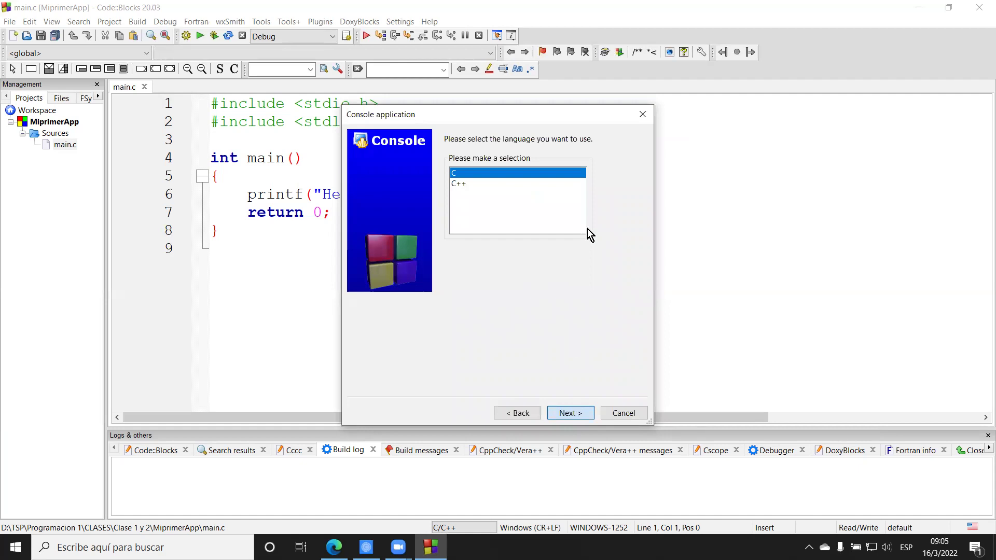
pyautogui.press('Return')
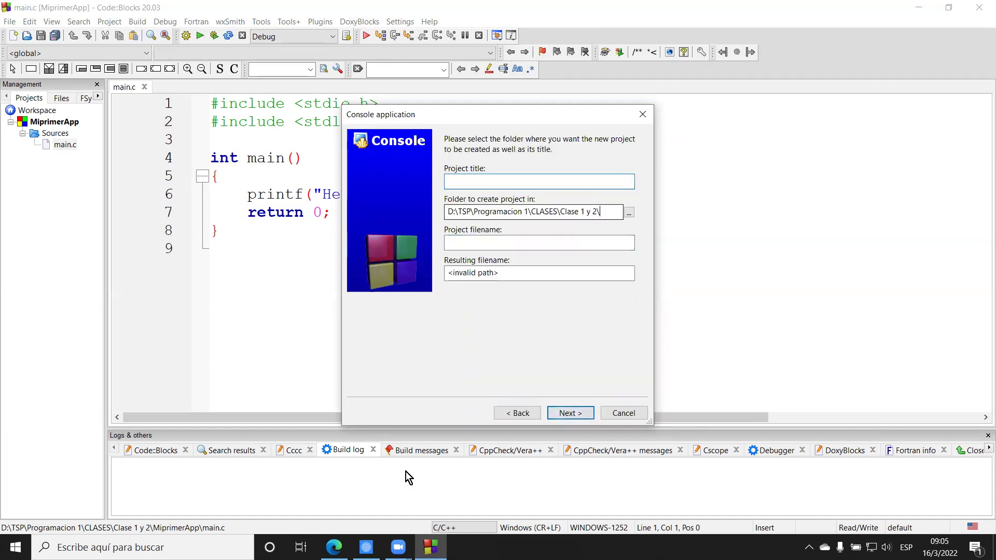
pyautogui.press('Tab')
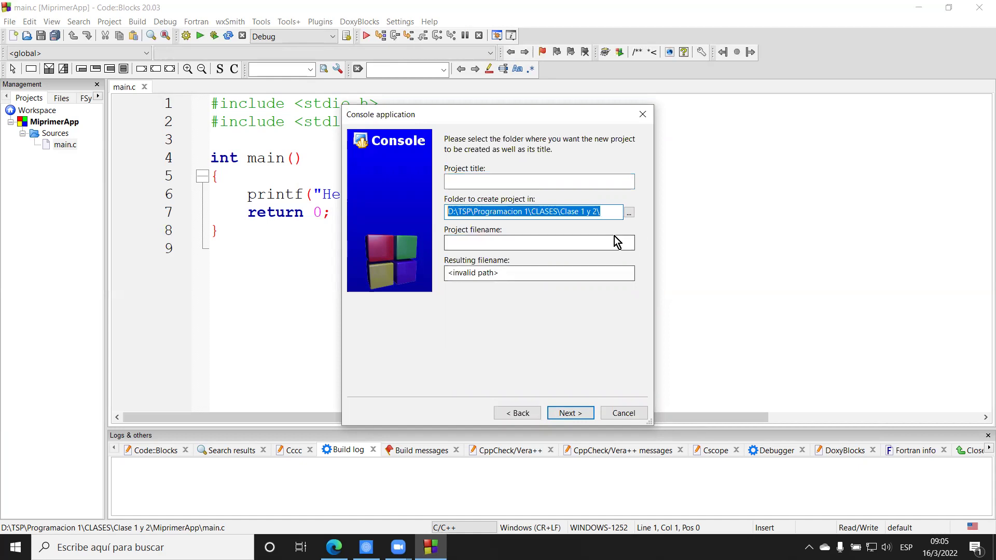
pyautogui.press('BackSpace')
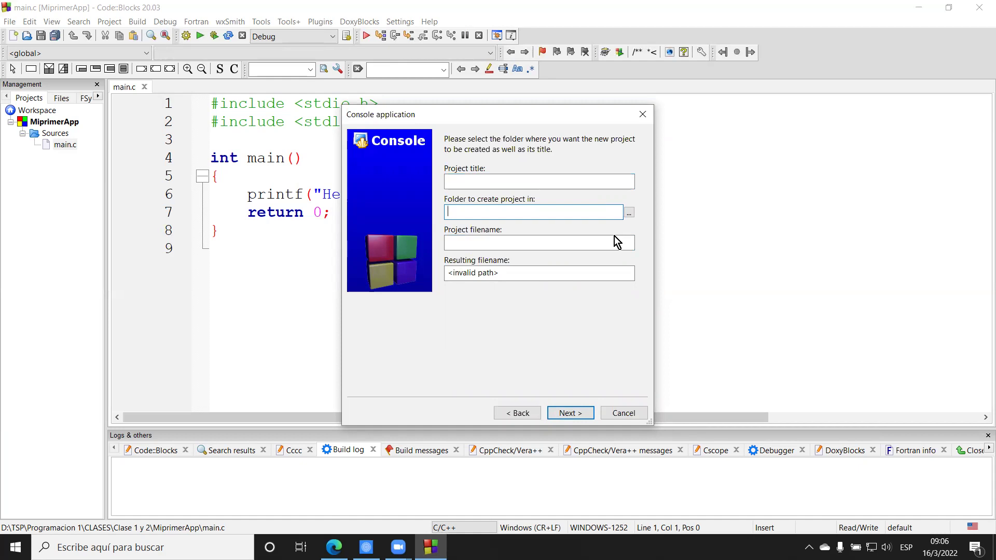
pyautogui.click(629, 213)
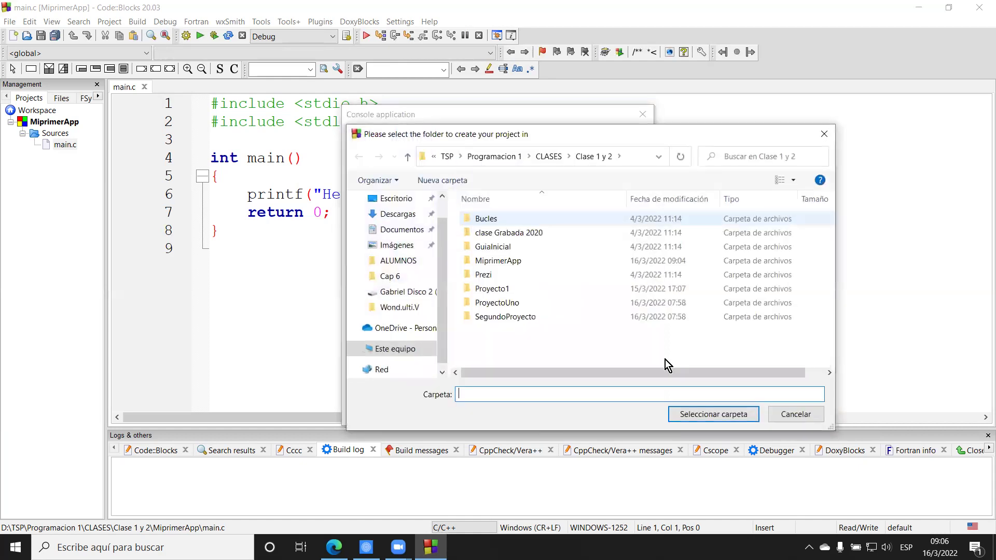
pyautogui.press('Escape')
pyautogui.press('Escape')
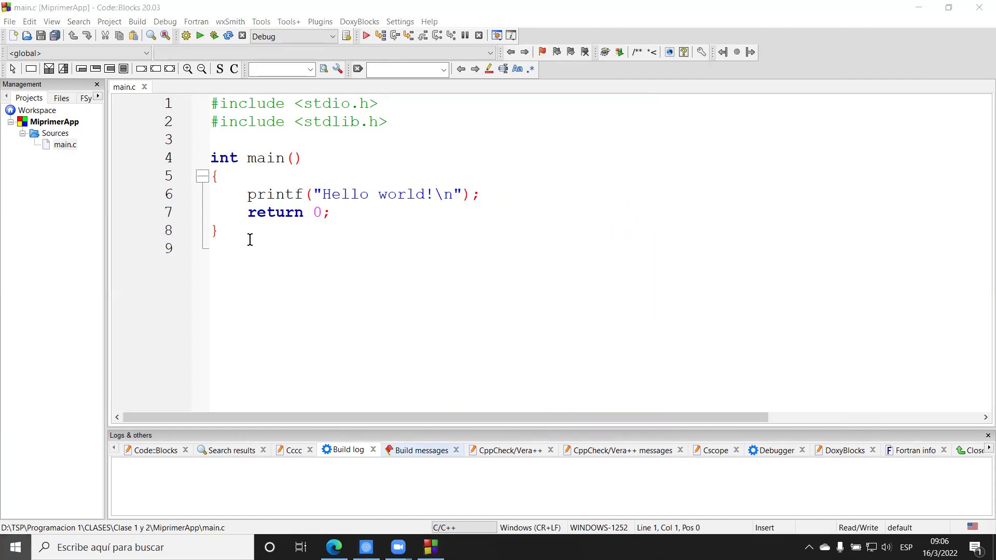
# Open File Explorer and go to D:\TSP\Programacion 1\CLASES\Clase 1 y 2.
pyautogui.press('super+e')
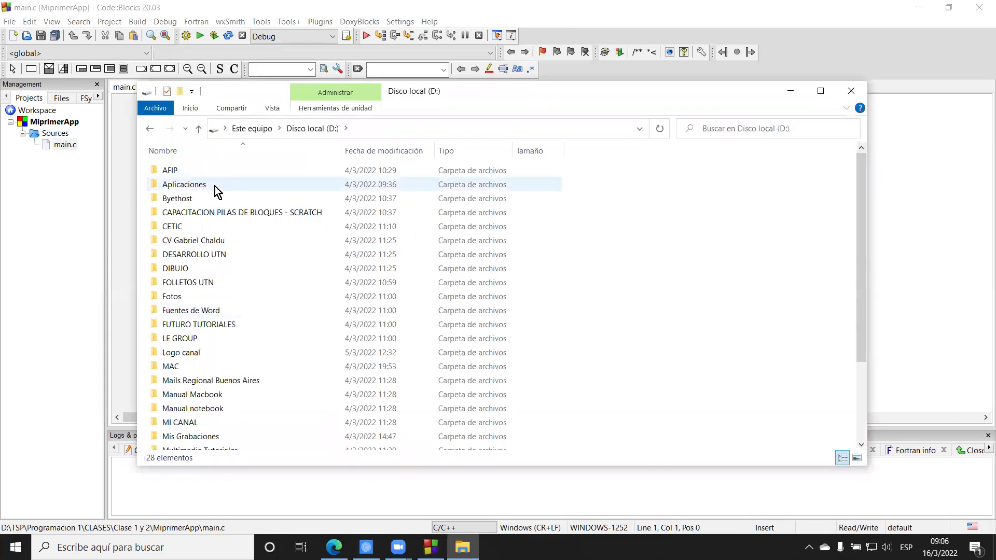
pyautogui.click(215, 186)
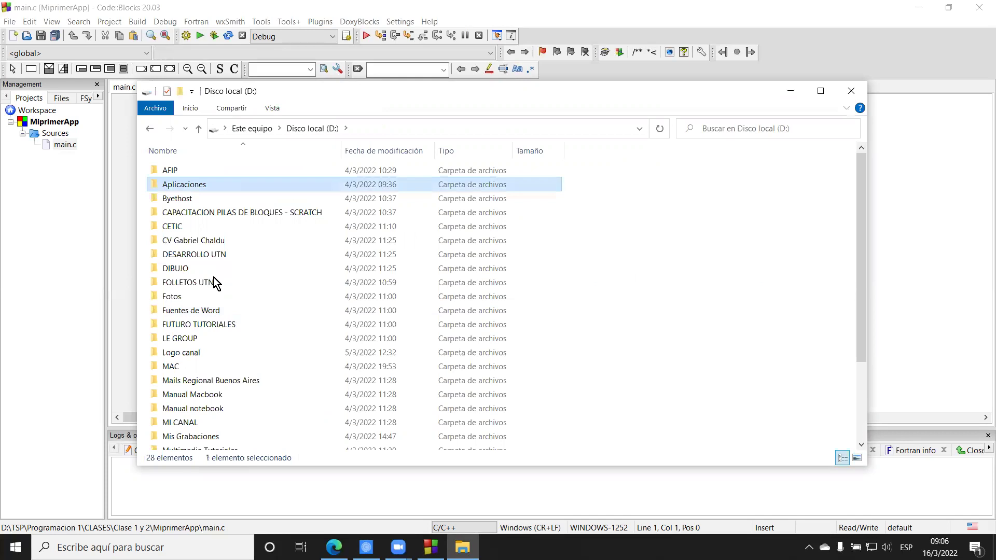
pyautogui.press('t')
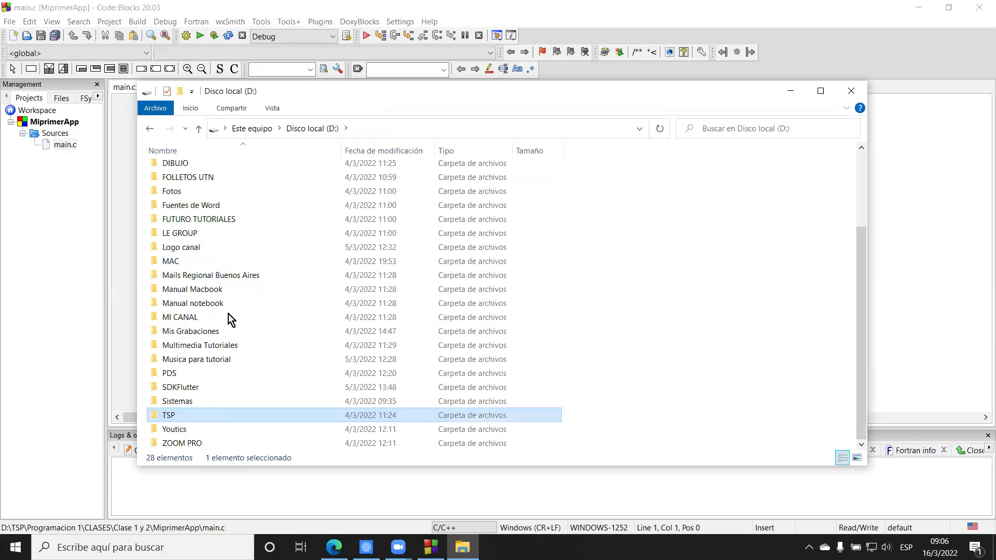
pyautogui.press('Return')
pyautogui.press('p')
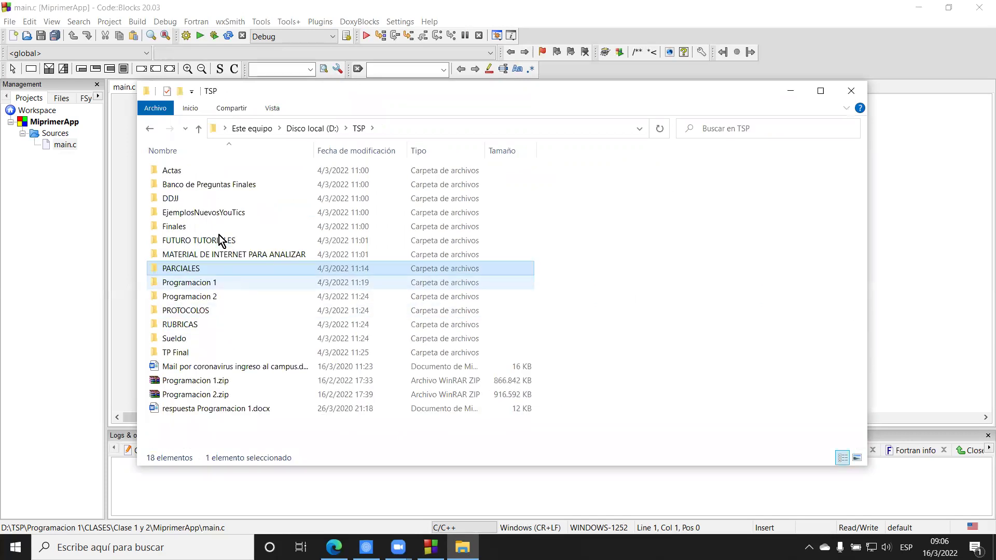
pyautogui.press('r')
pyautogui.press('Return')
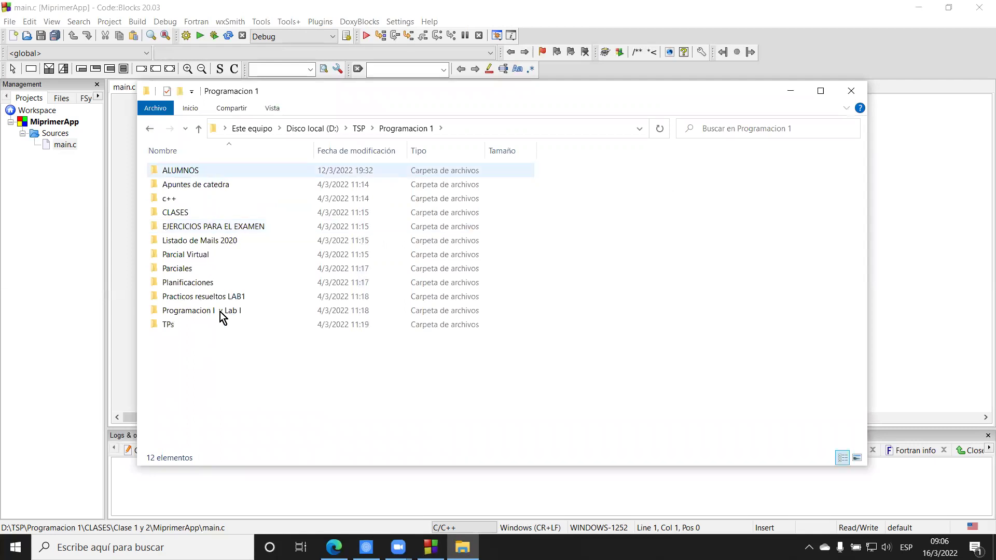
pyautogui.click(208, 213)
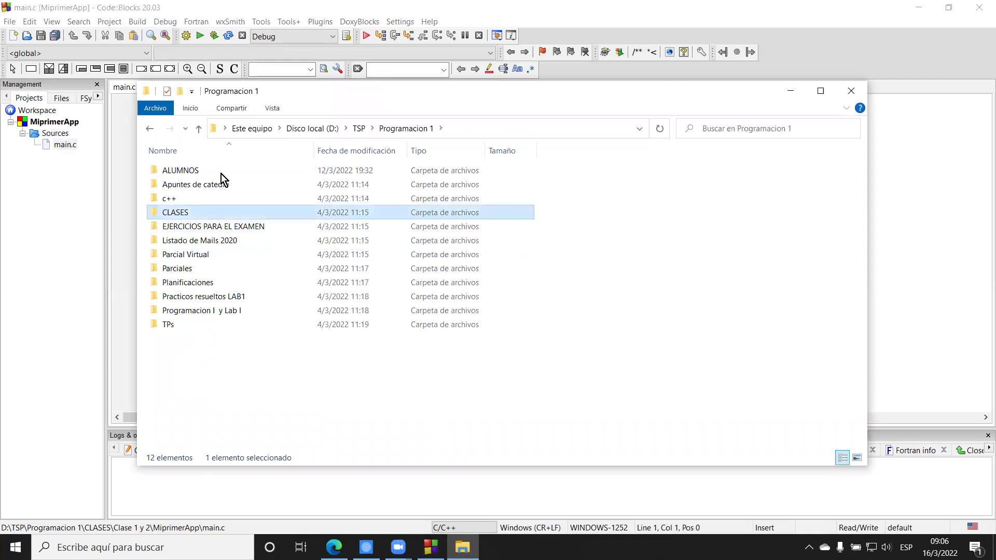
pyautogui.press('Return')
pyautogui.click(223, 183)
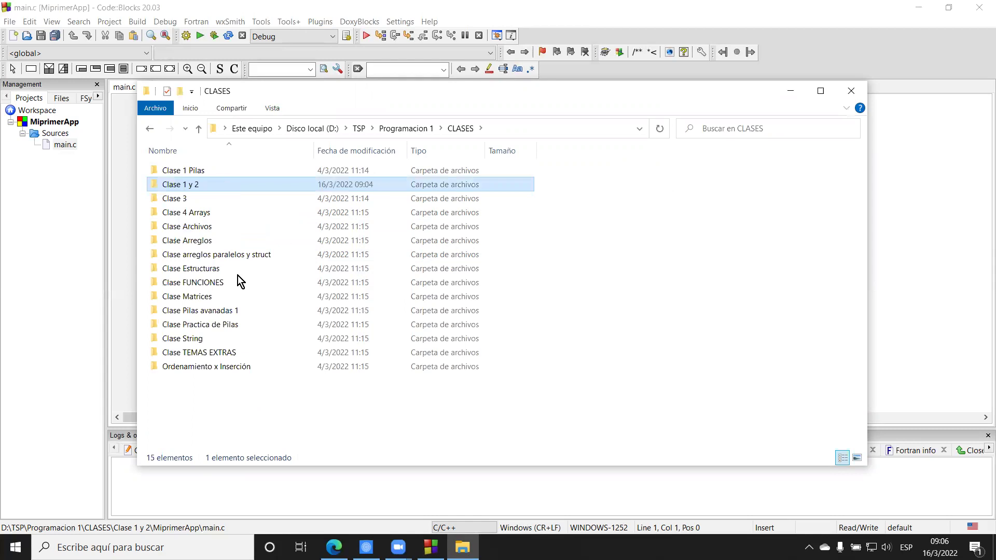
pyautogui.press('Return')
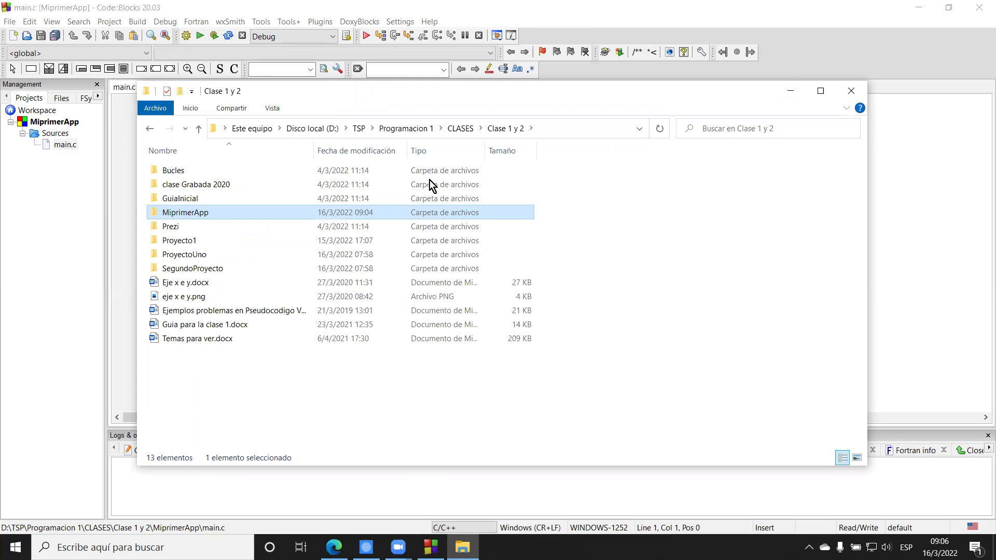
# Open the MiprimerApp folder, select MiprimerApp.cbp, and move the Explorer window aside to uncover the code in Code::Blocks.
pyautogui.doubleClick(223, 216)
pyautogui.click(243, 183)
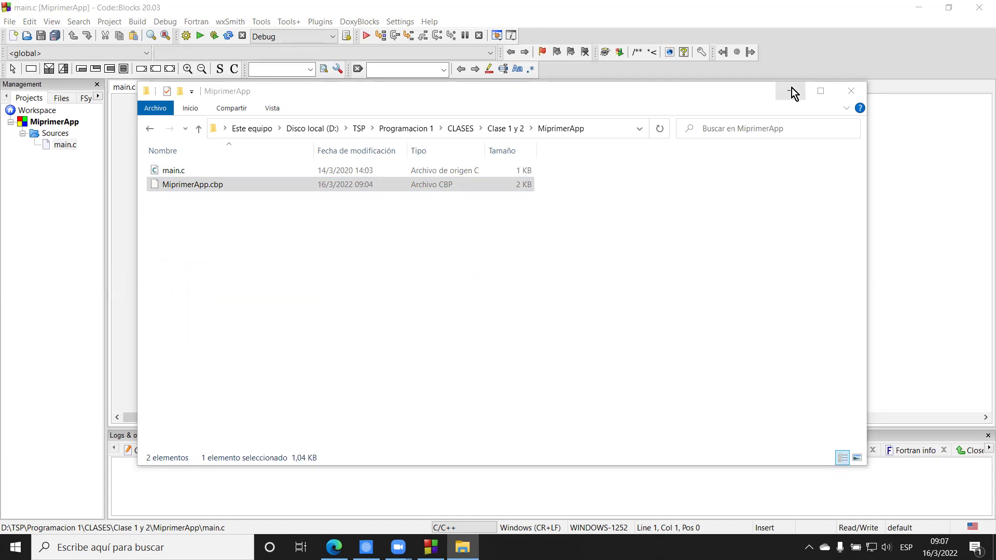
pyautogui.click(306, 93)
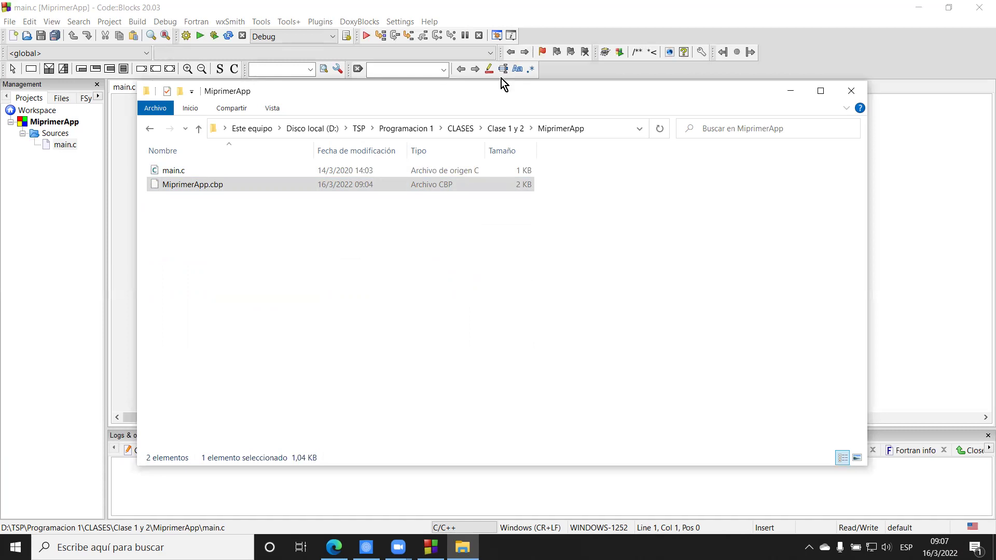
pyautogui.moveTo(306, 92); pyautogui.dragTo(501, 78)
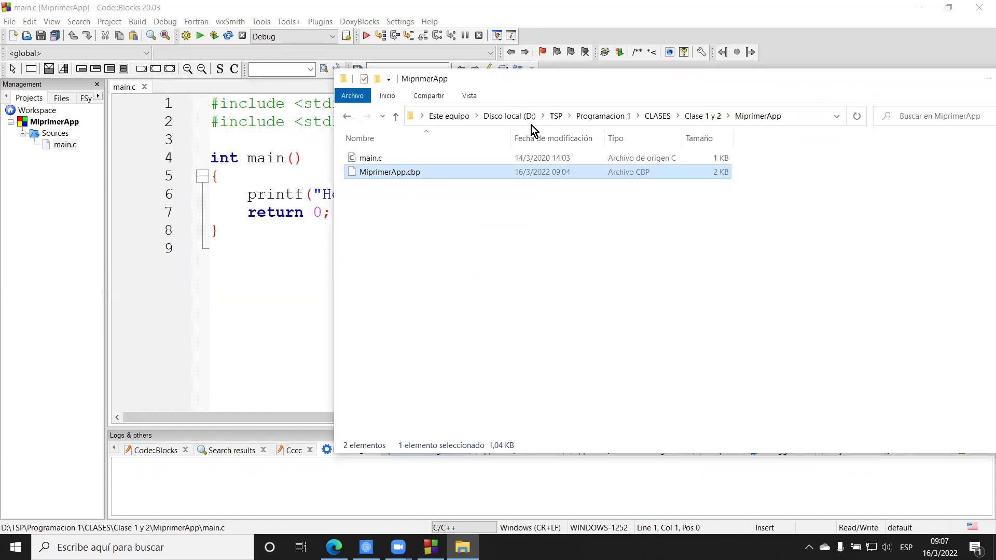
# Return to Clase 1 y 2, examine the option for compressing the MiprimerApp folder to MiprimerApp.rar without applying it, and move the Explorer window back.
pyautogui.click(705, 116)
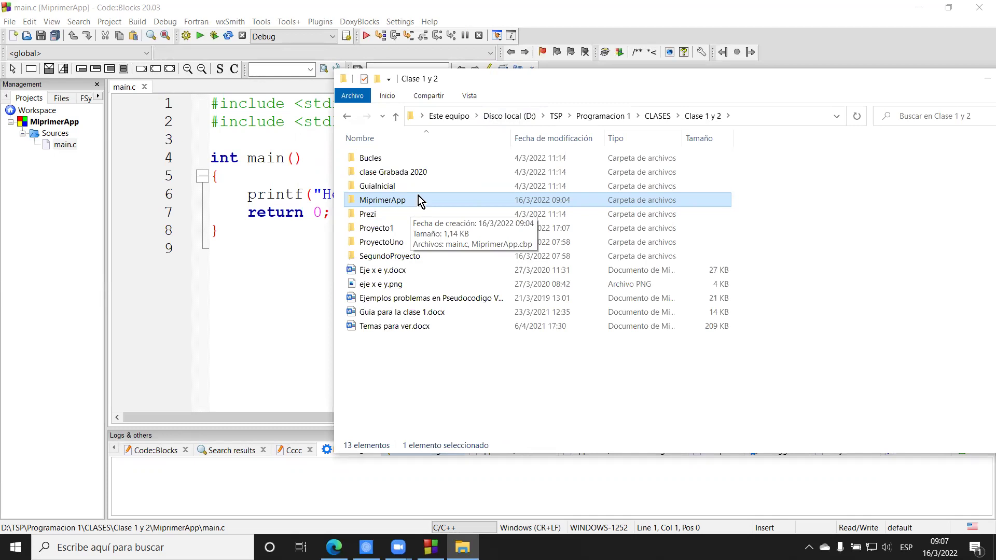
pyautogui.hotkey('shift', 'F10')
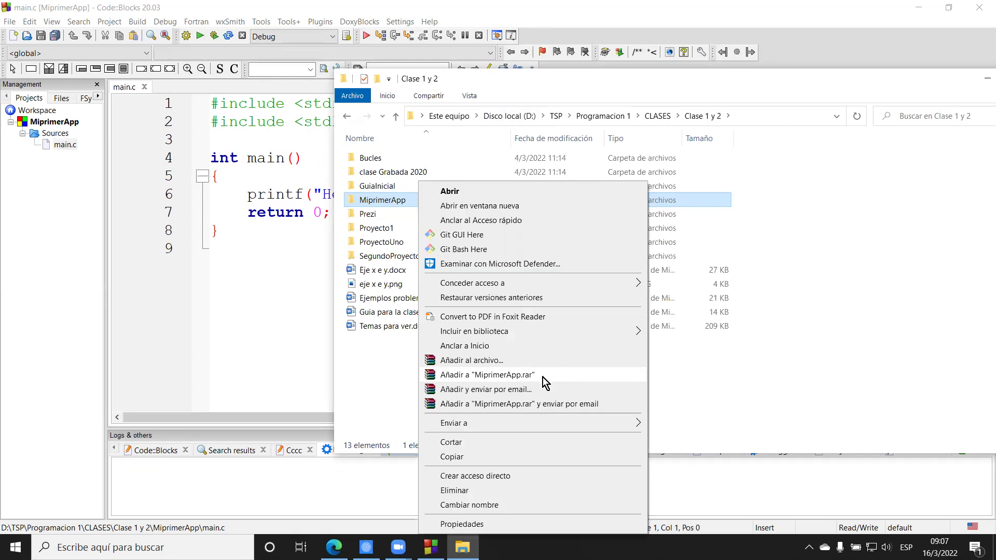
pyautogui.click(565, 83)
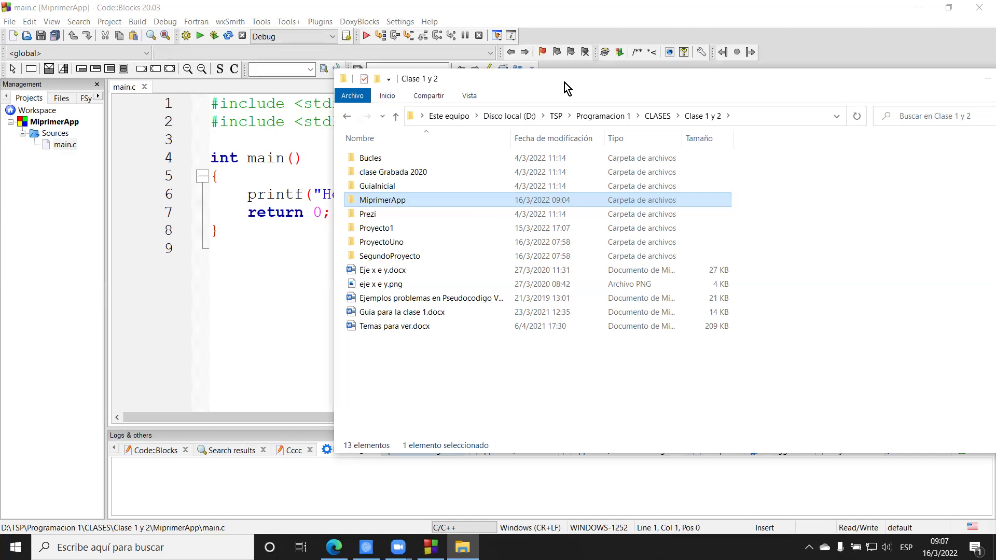
pyautogui.moveTo(752, 72); pyautogui.dragTo(538, 55)
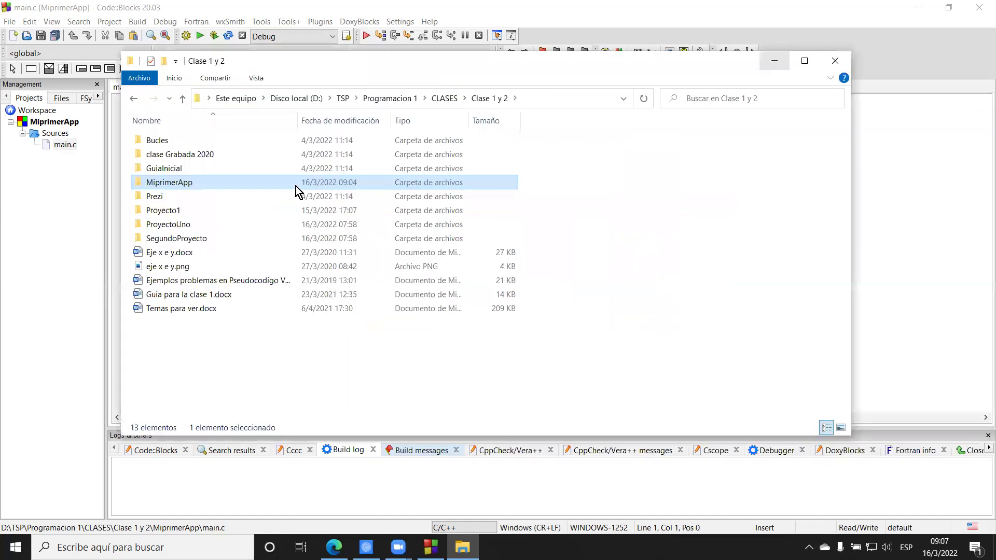
# Open the MiprimerApp folder and point out the files MiprimerApp.cbp and main.c by selecting each in turn.
pyautogui.doubleClick(205, 185)
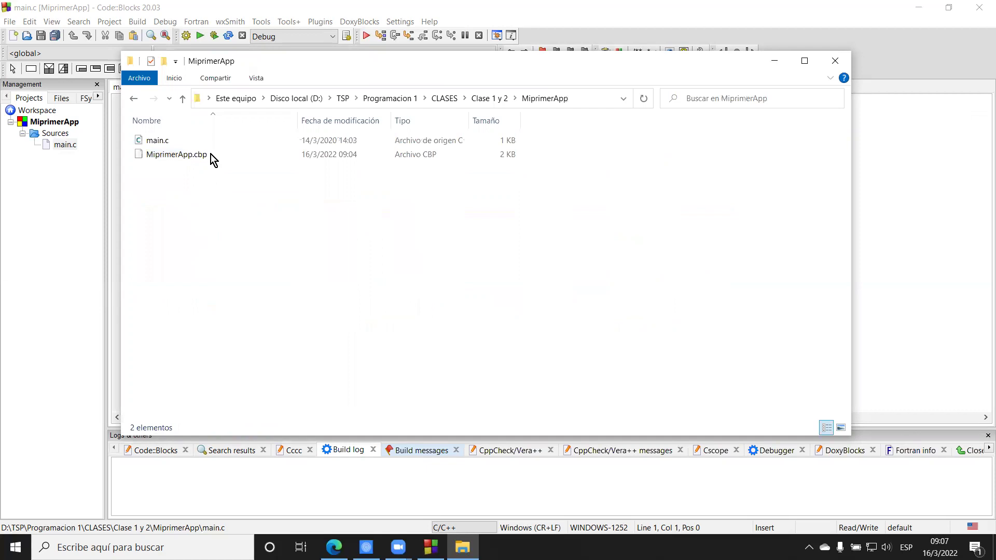
pyautogui.click(221, 157)
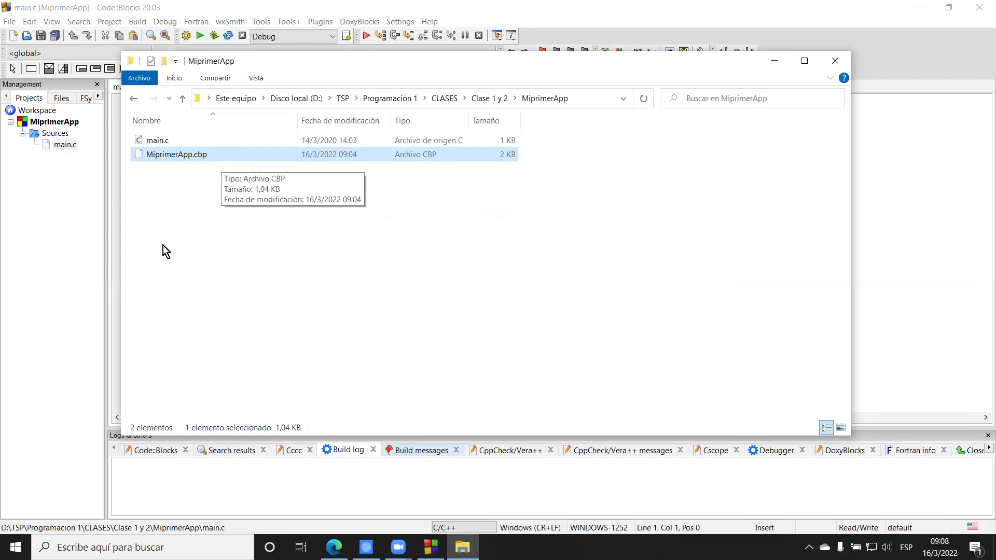
pyautogui.click(170, 144)
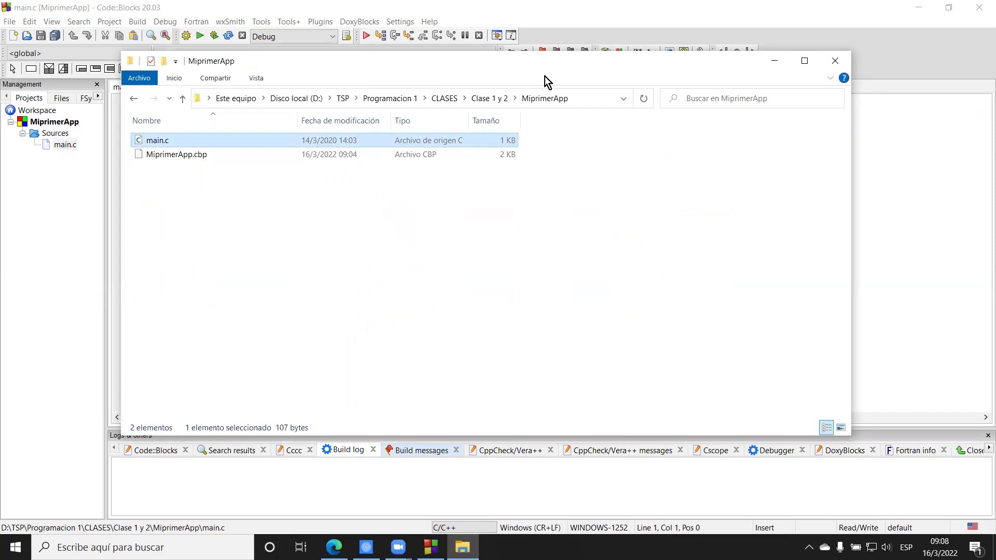
# Go up to Clase 1 y 2 and review the archive options for the whole MiprimerApp folder, repositioning the Explorer window around the code.
pyautogui.click(489, 99)
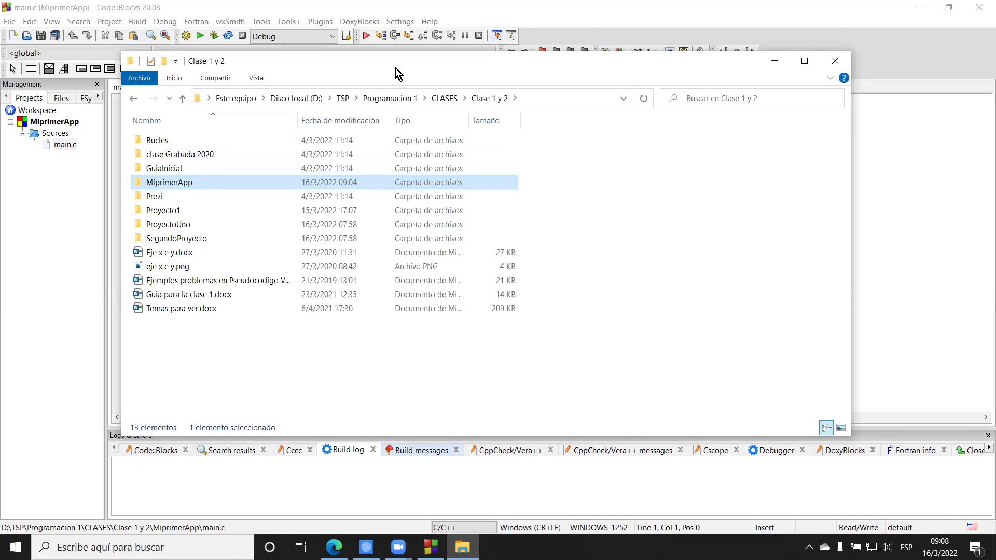
pyautogui.moveTo(396, 67); pyautogui.dragTo(602, 73)
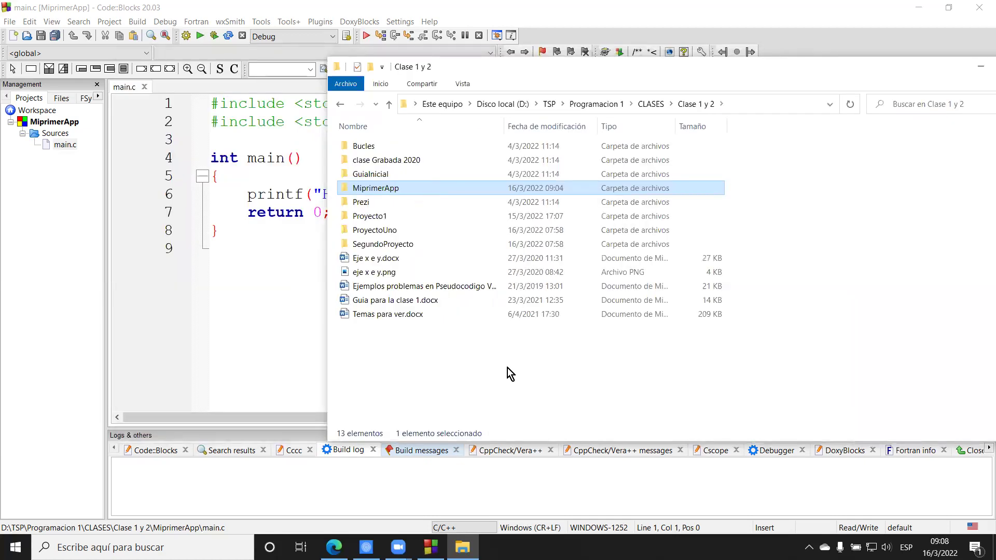
pyautogui.hotkey('shift', 'F10')
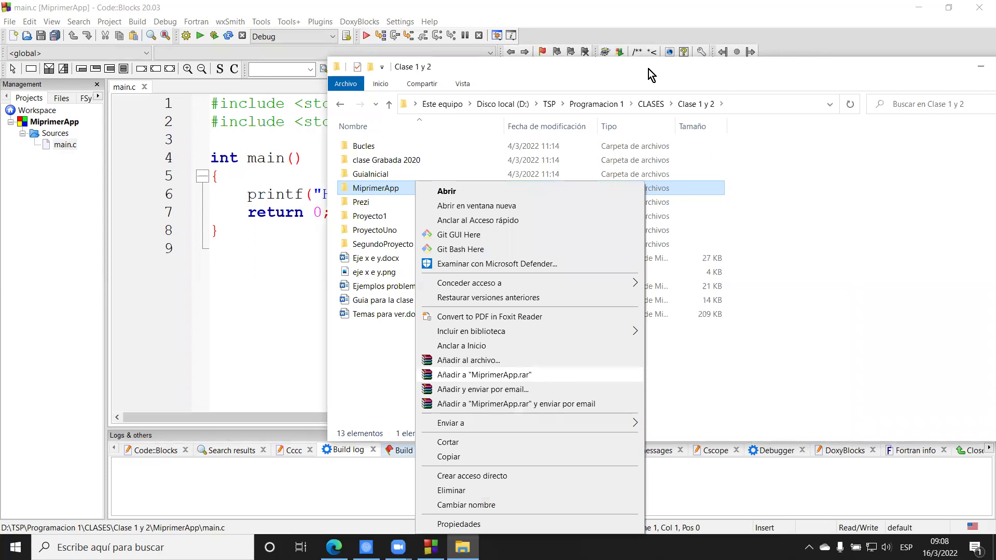
pyautogui.click(673, 76)
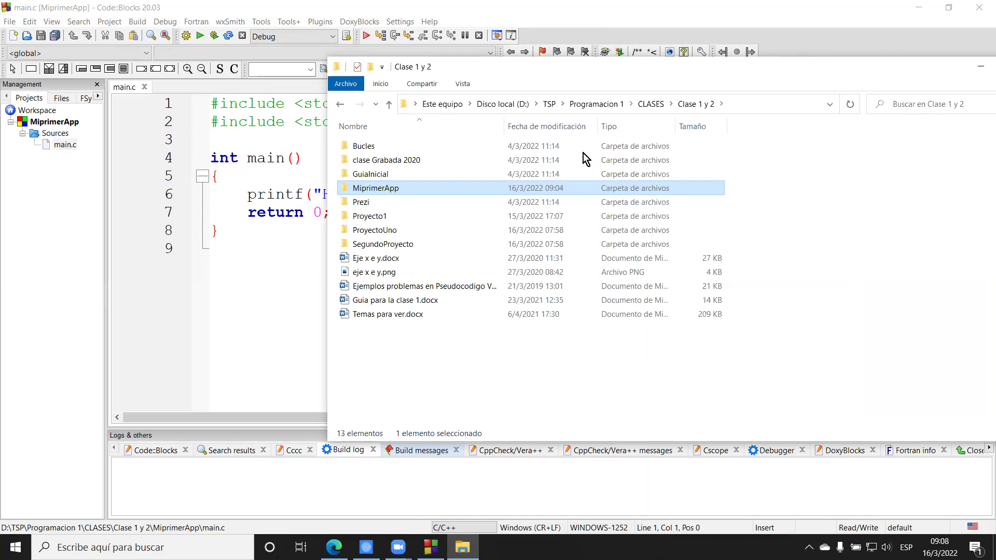
pyautogui.moveTo(748, 64); pyautogui.dragTo(514, 62)
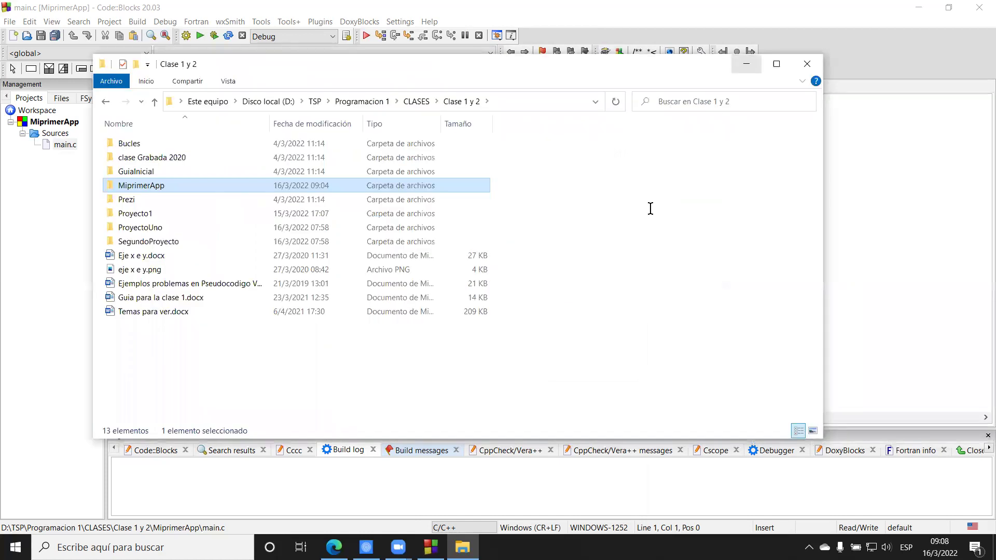
# Switch to Code::Blocks, build and run the MiprimerApp project, and place the console window beside the code.
pyautogui.hotkey('alt', 'Tab')
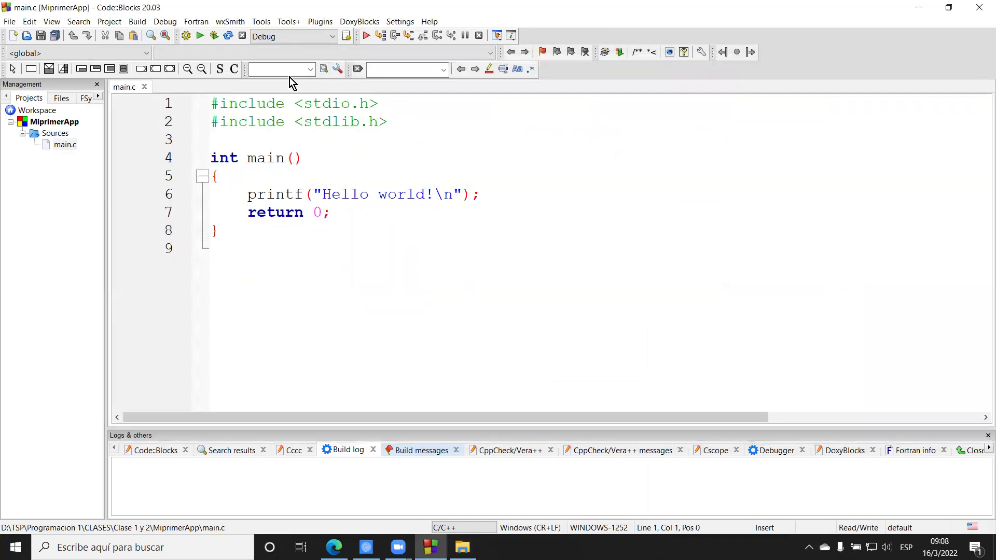
pyautogui.click(199, 39)
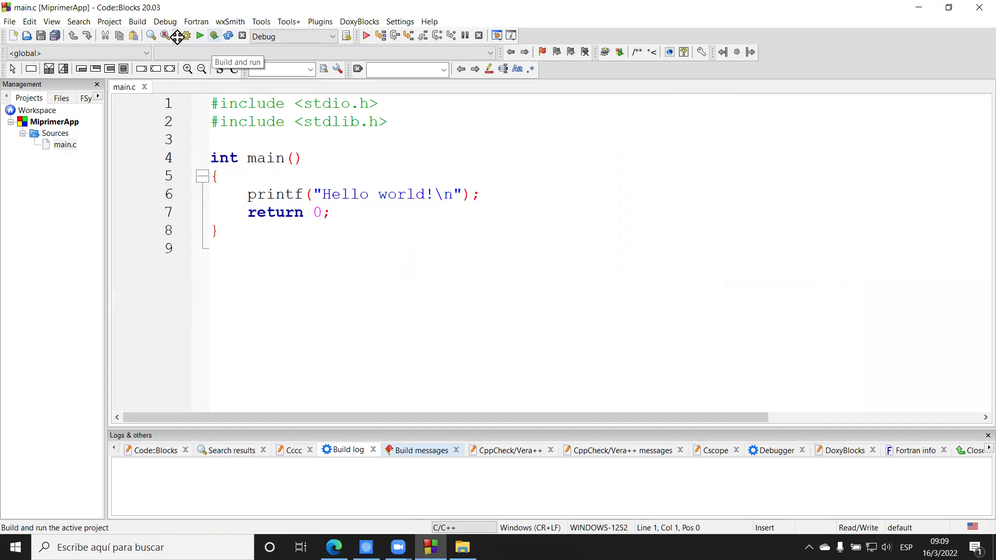
pyautogui.click(214, 37)
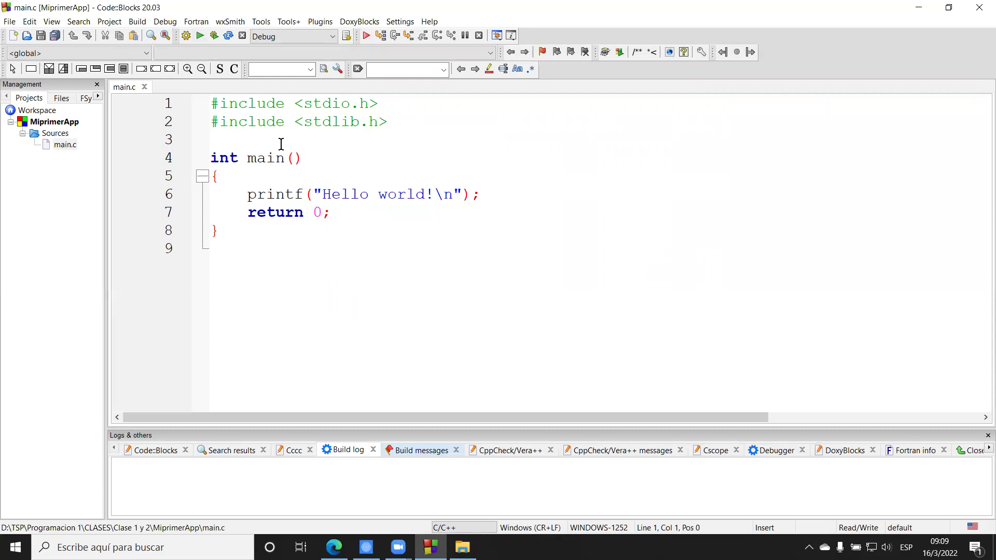
pyautogui.click(214, 36)
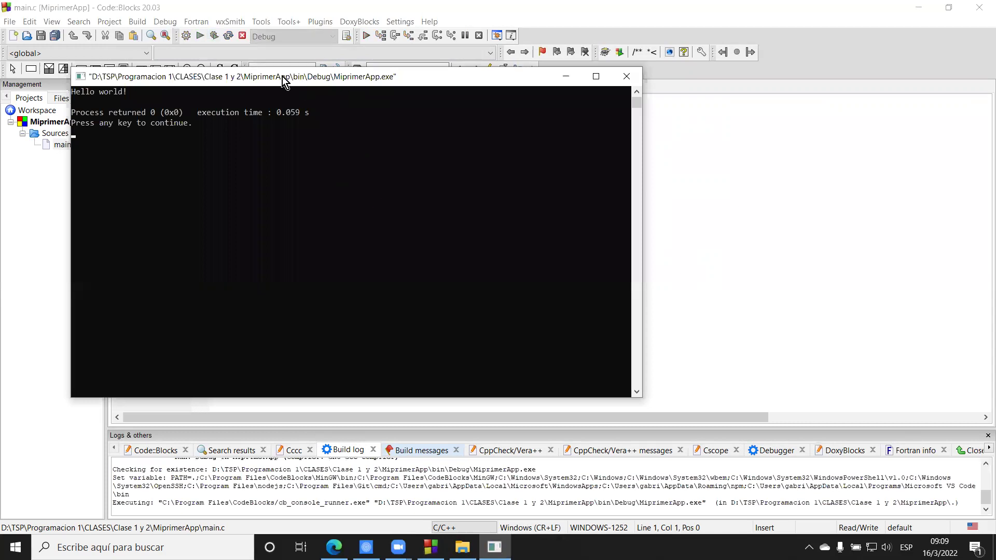
pyautogui.moveTo(282, 76); pyautogui.dragTo(706, 99)
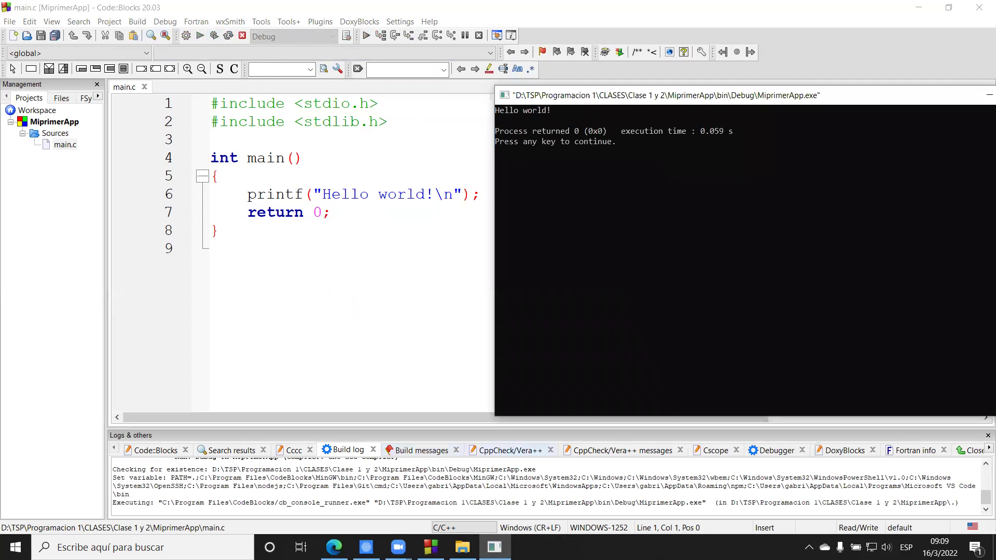
# Switch to File Explorer, open the bin\Debug folder inside MiprimerApp, and select MiprimerApp.exe.
pyautogui.click(462, 548)
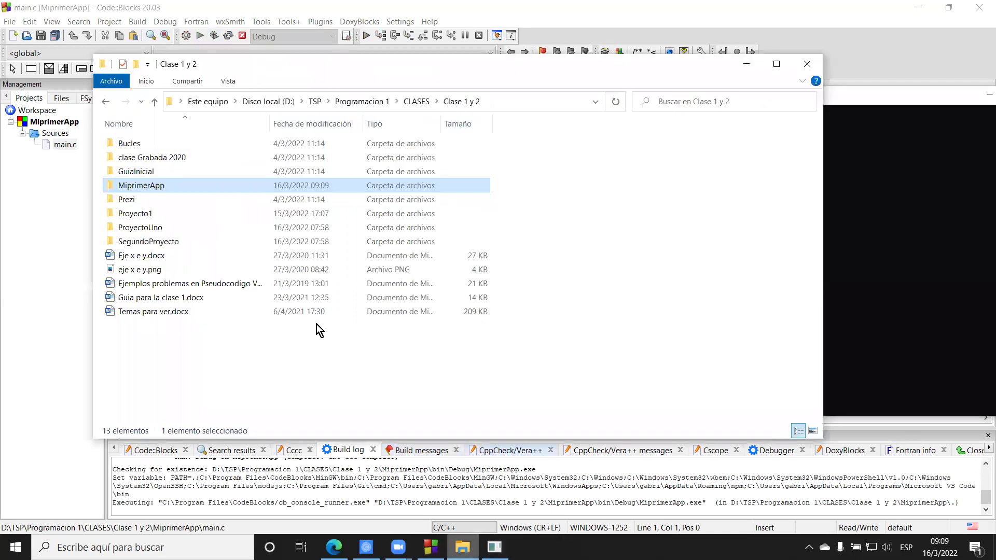
pyautogui.doubleClick(182, 189)
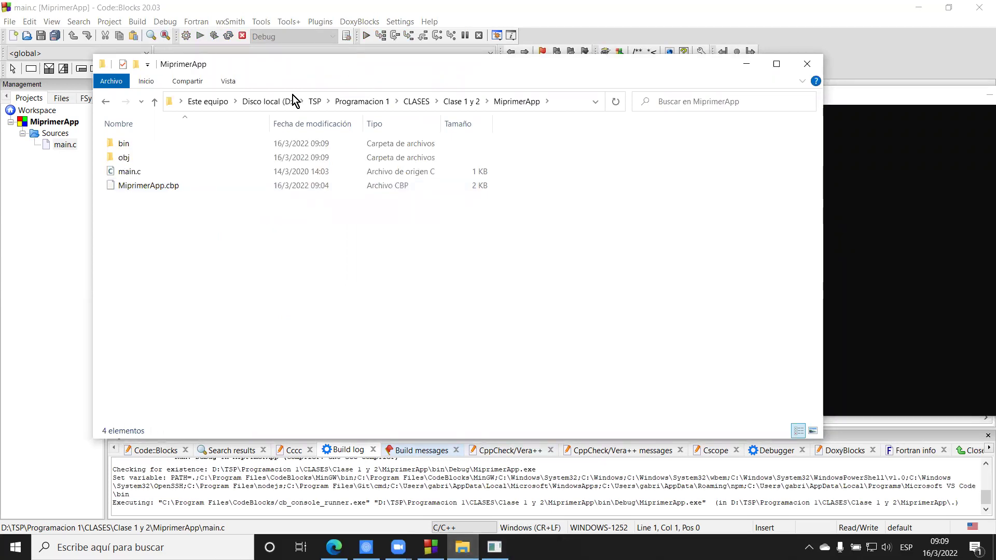
pyautogui.doubleClick(154, 144)
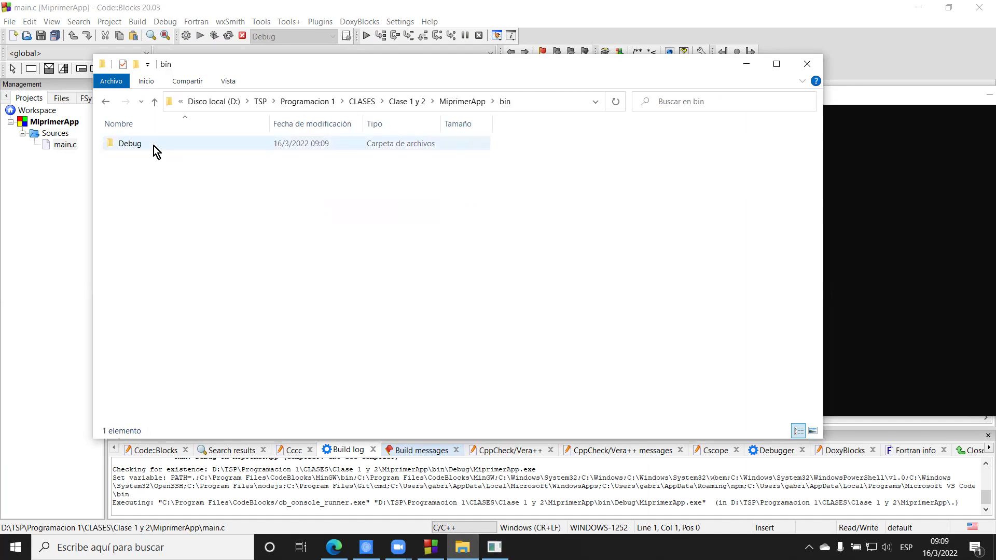
pyautogui.doubleClick(188, 148)
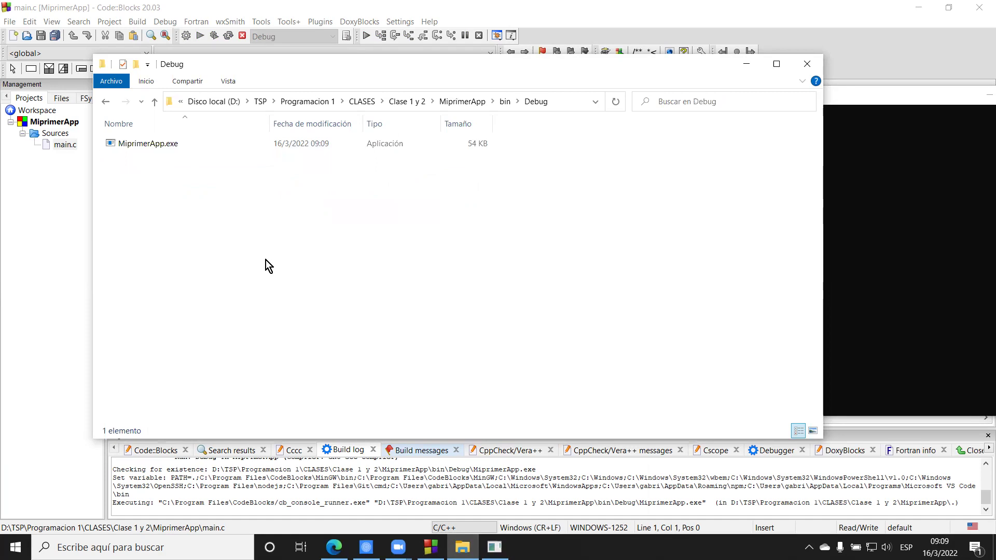
pyautogui.press('Down')
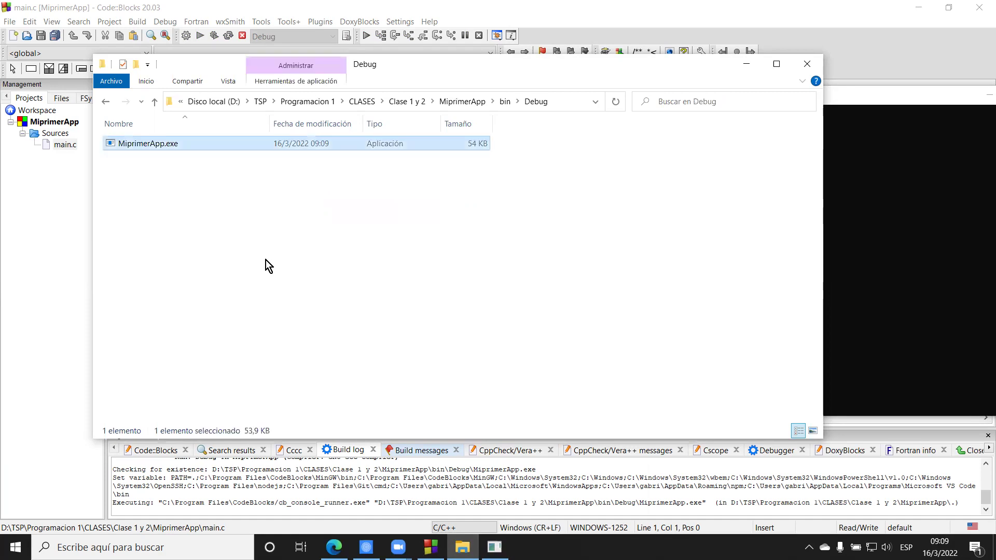